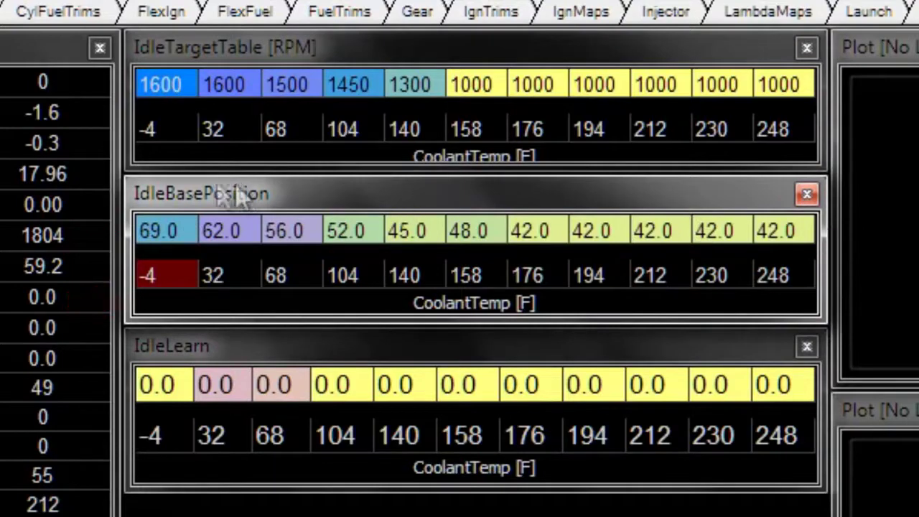
Step: Point out IdleBasePosition cells: the 32 coolant breakpoint, the 62.0 value and 45.0 at 140
click(239, 286)
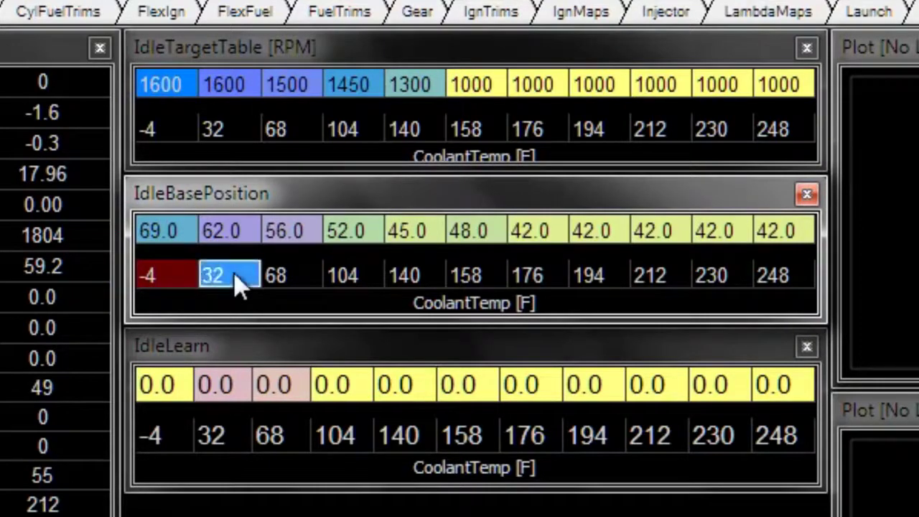
click(231, 243)
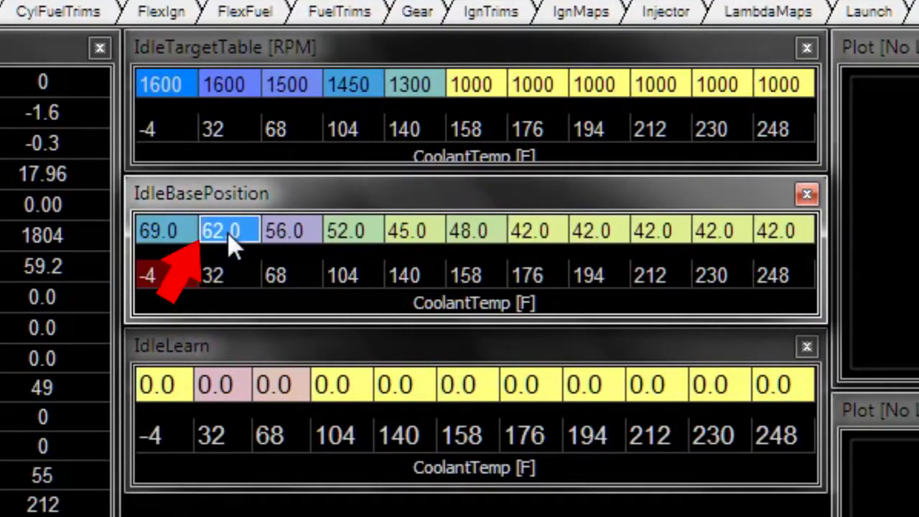
click(419, 279)
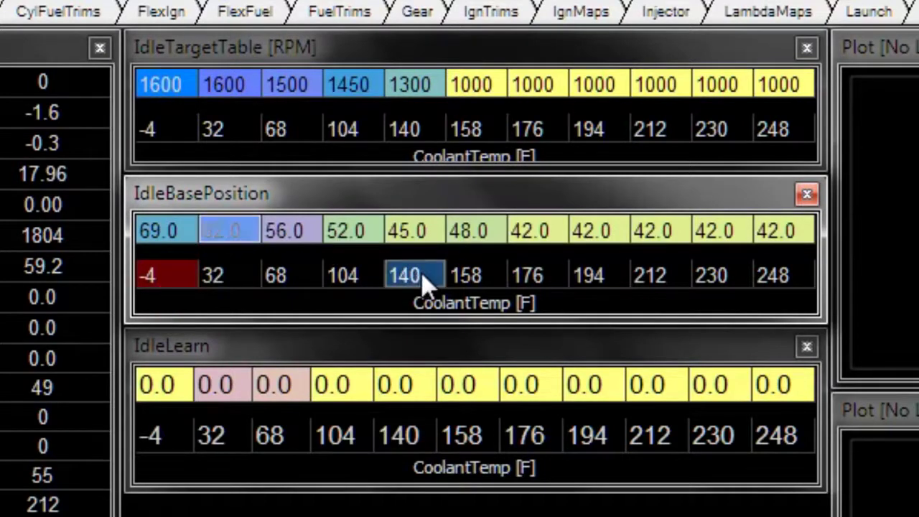
click(409, 233)
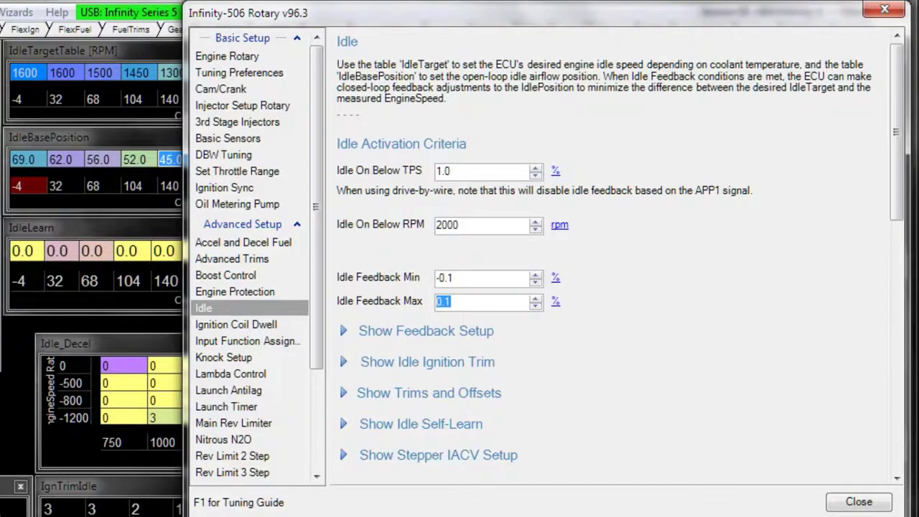
click(460, 302)
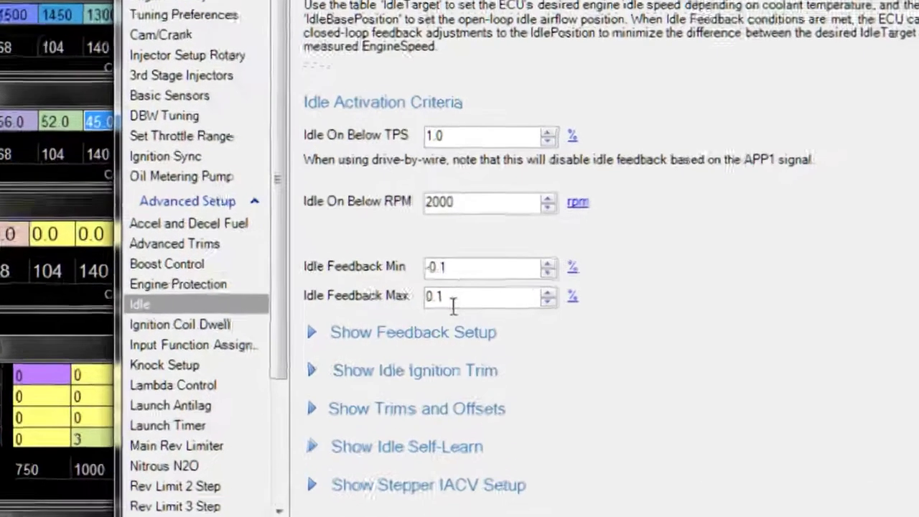
double_click(461, 303)
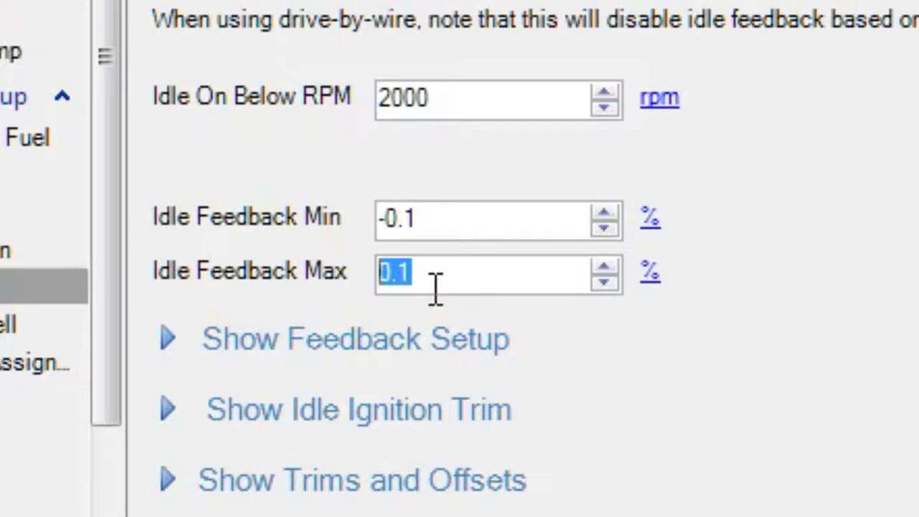
click(476, 281)
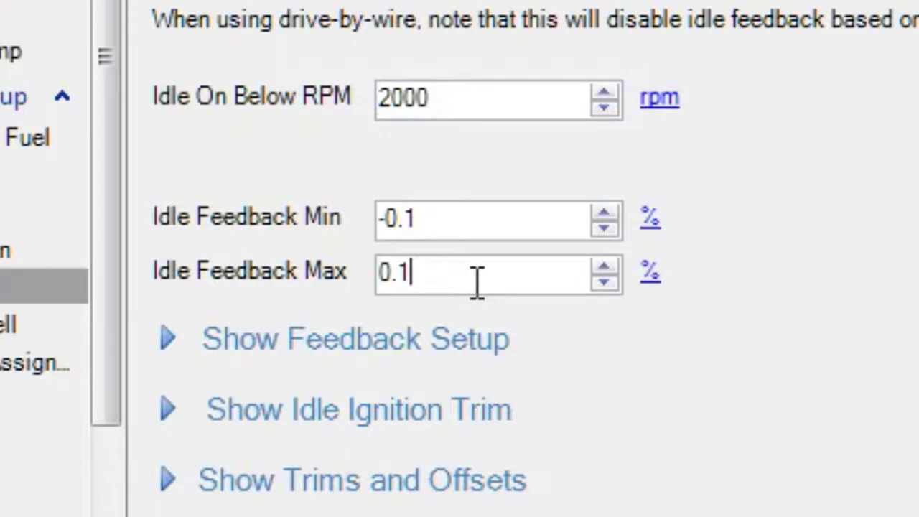
drag(470, 286, 369, 278)
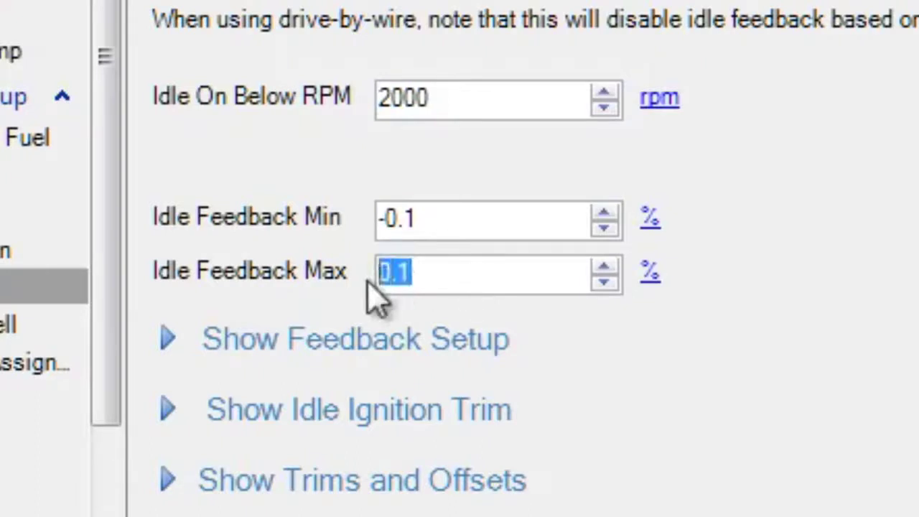
click(415, 280)
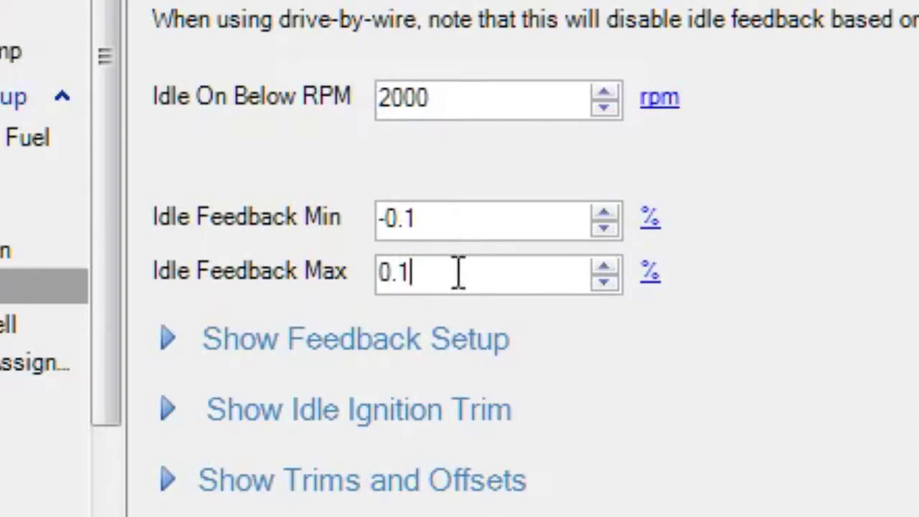
drag(431, 273, 355, 288)
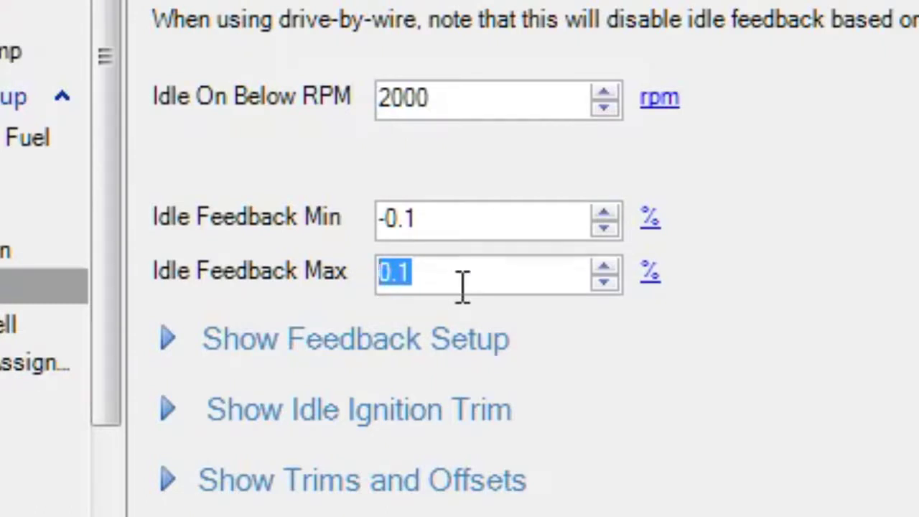
Step: Set Idle Feedback Max to 15 and Idle Feedback Min to -15
text(15)
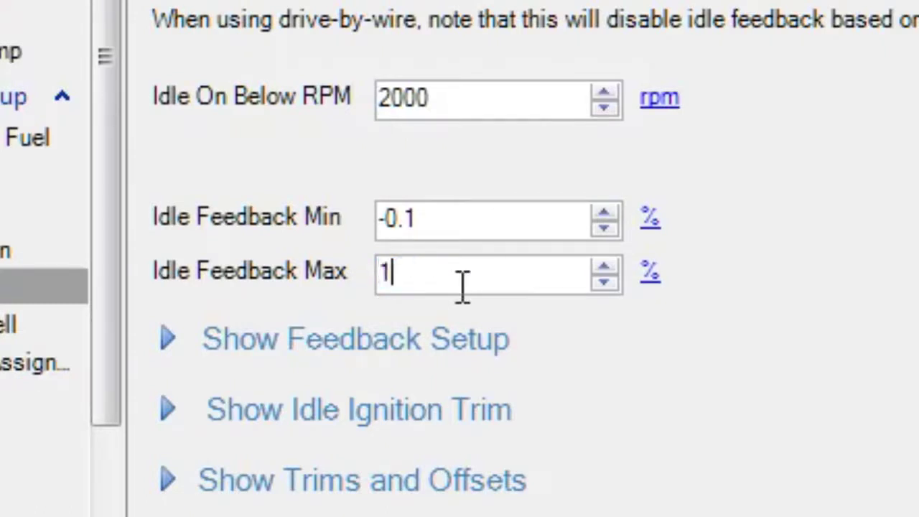
key(Return)
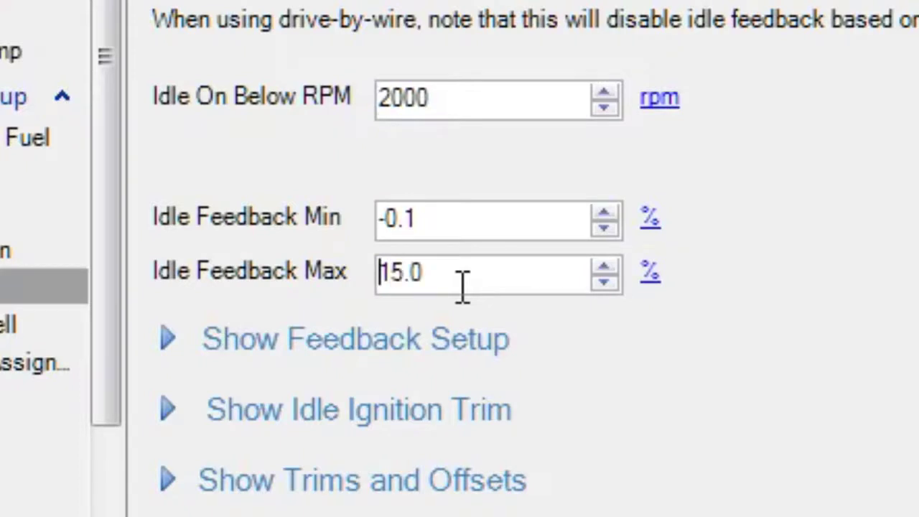
double_click(438, 235)
text(-15)
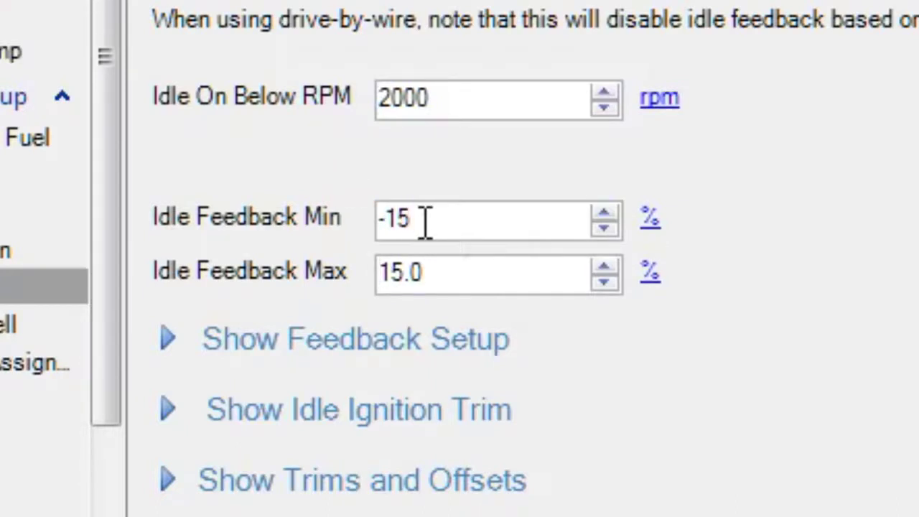
key(Return)
Step: Correct the Idle Feedback Min entry so it reads -15.0%
click(492, 273)
click(453, 219)
key(Left)
key(Left)
key(Left)
key(BackSpace)
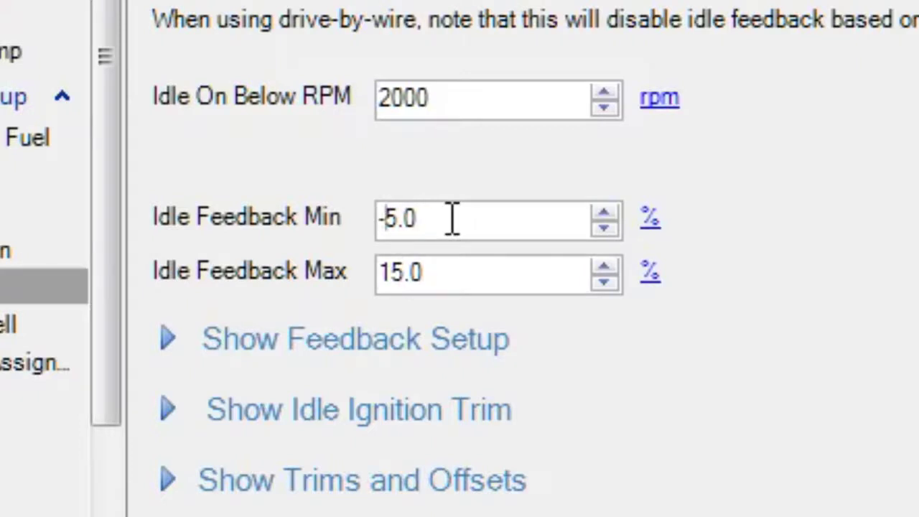
key(Right)
key(Right)
key(Right)
click(468, 279)
click(469, 225)
key(Left)
key(Left)
key(Left)
text(1)
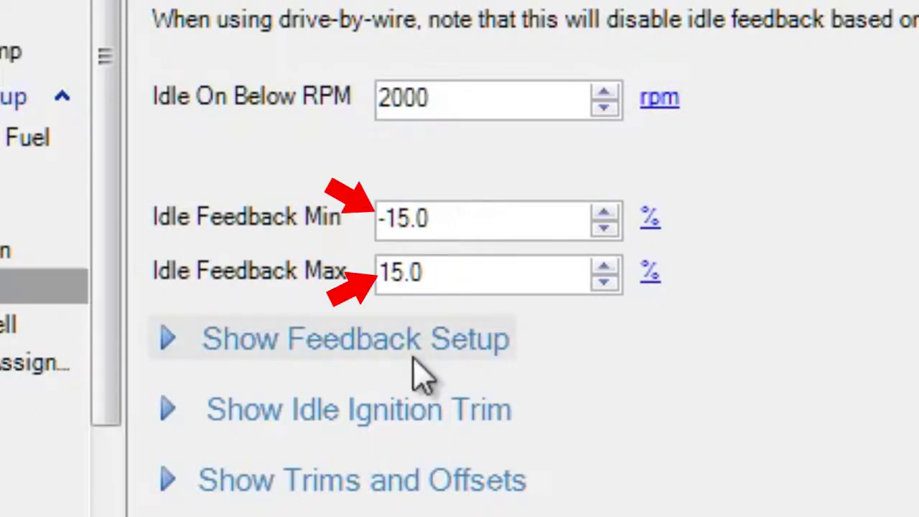
click(462, 0)
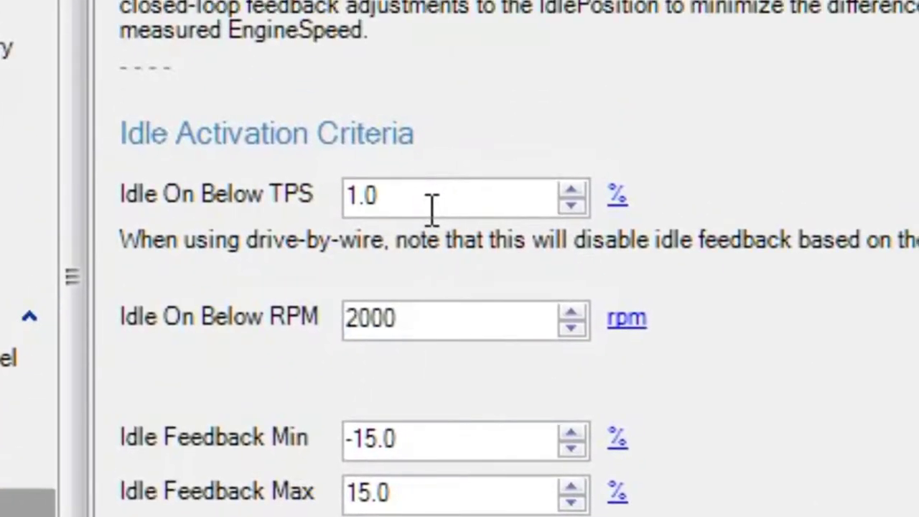
click(434, 317)
click(402, 196)
click(448, 327)
Step: Point out the Idle FB Deadband + and - values of 50 and -25 rpm
click(471, 440)
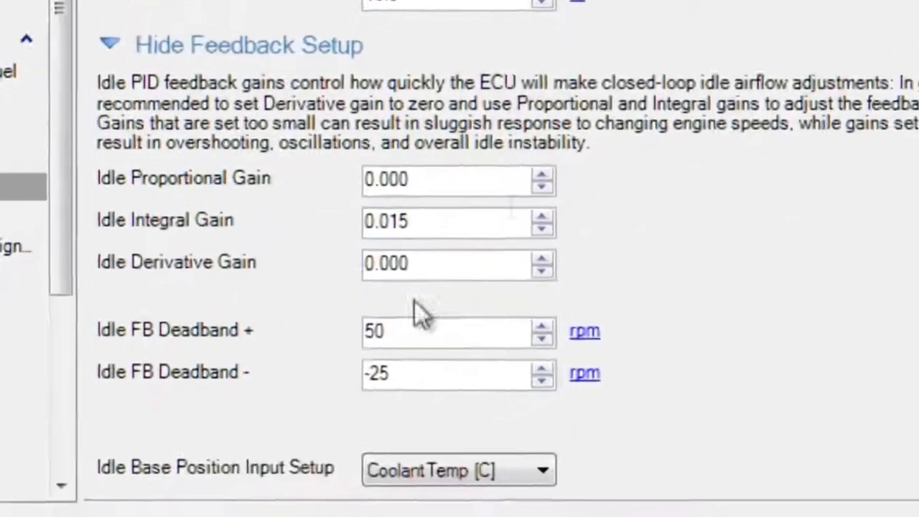
click(367, 413)
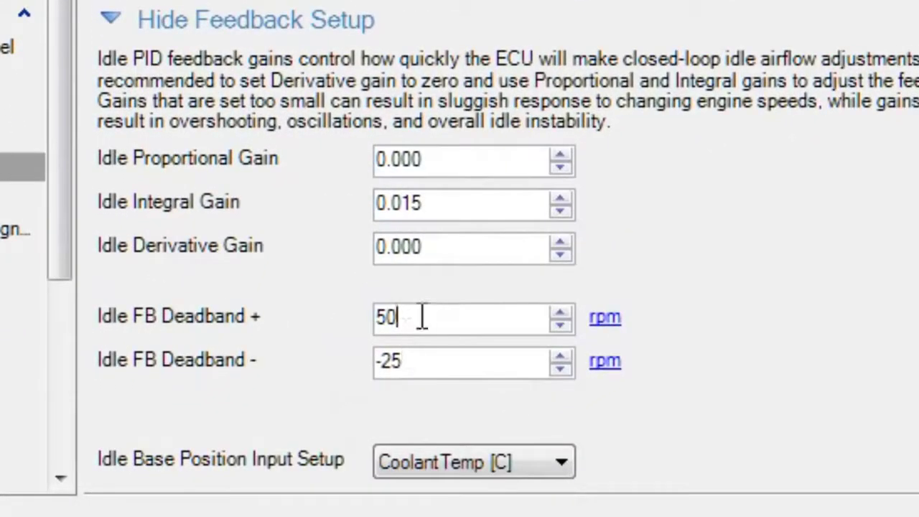
click(447, 365)
click(412, 321)
click(429, 364)
Step: Briefly try 100 in Idle FB Deadband +, leaving the deadbands at 50 and -25 rpm
double_click(460, 324)
text(100)
double_click(463, 330)
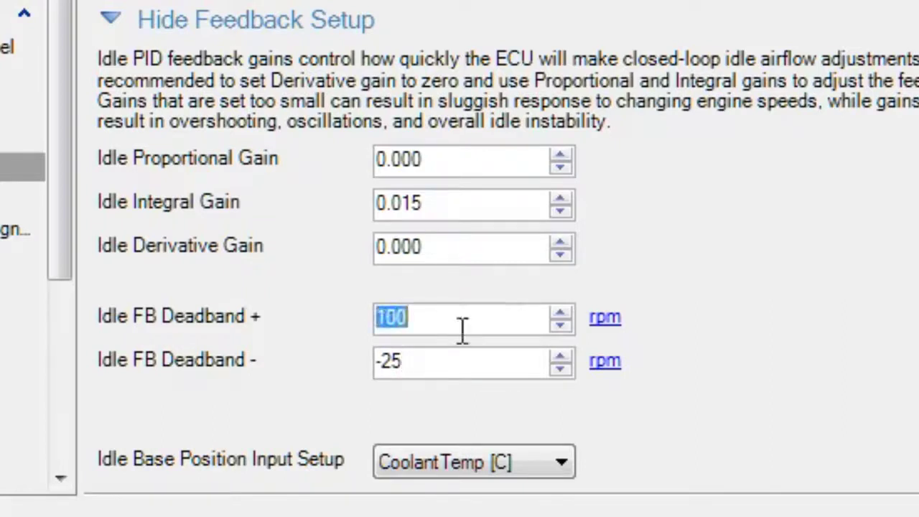
click(485, 366)
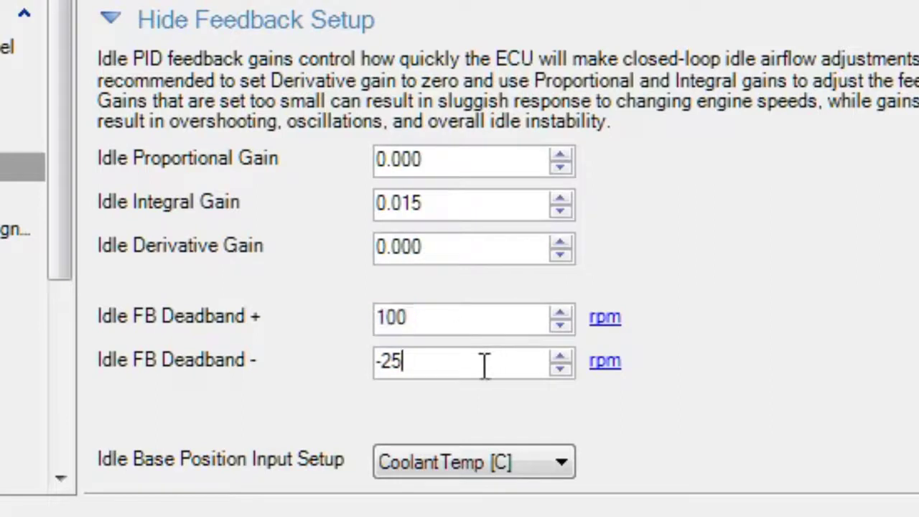
click(431, 314)
click(454, 363)
click(438, 318)
click(445, 364)
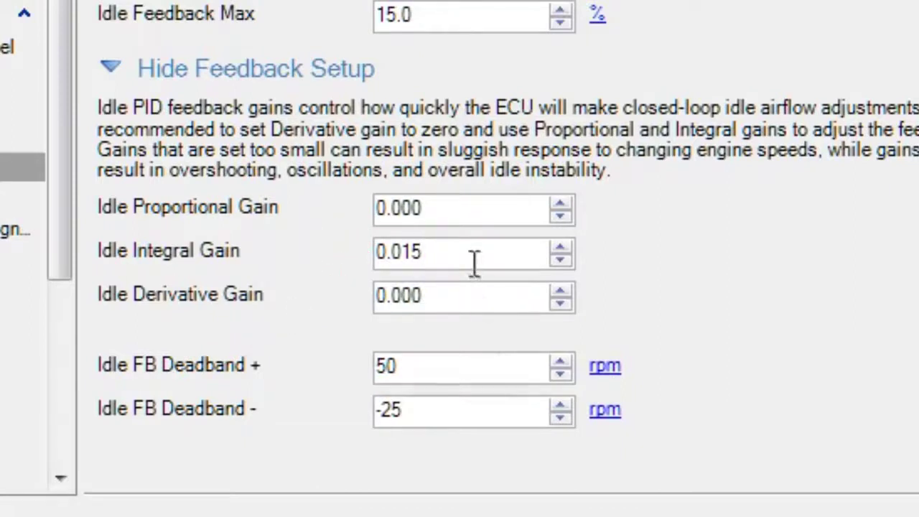
click(457, 211)
drag(439, 213, 374, 230)
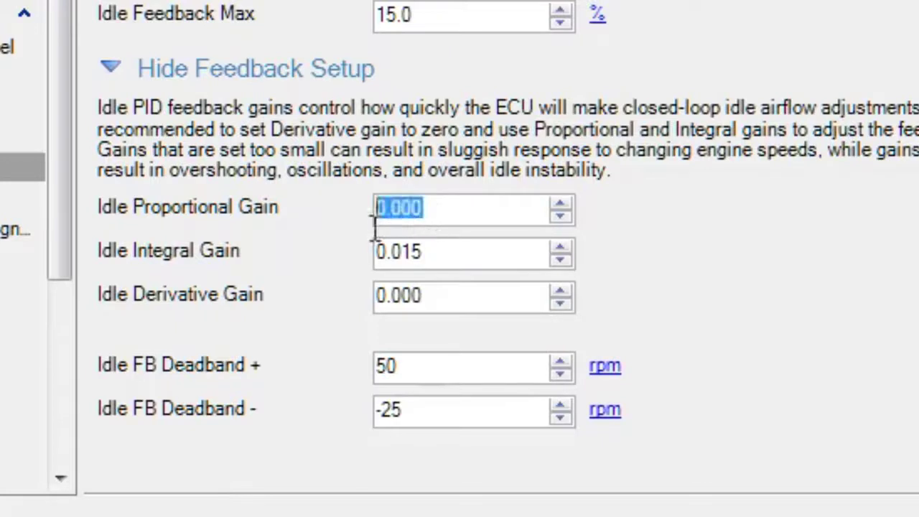
drag(460, 302, 381, 305)
click(456, 300)
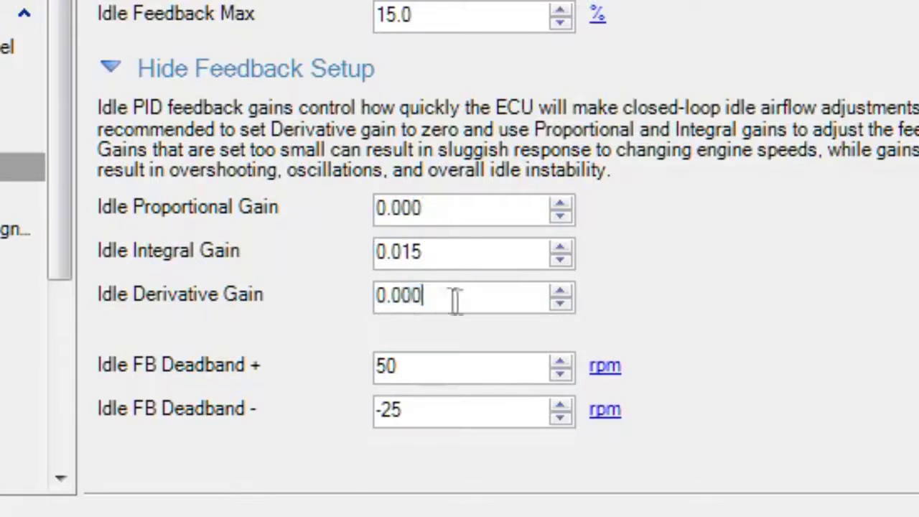
click(439, 257)
click(451, 213)
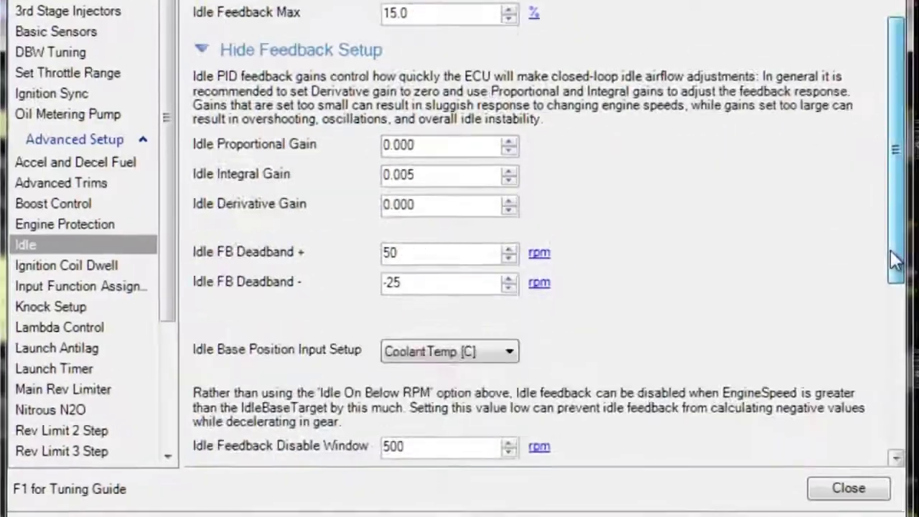
Step: Close the idle settings and select the IdleBasePosition cells from 158 to 248 °F
scroll(886, 263, down, 3)
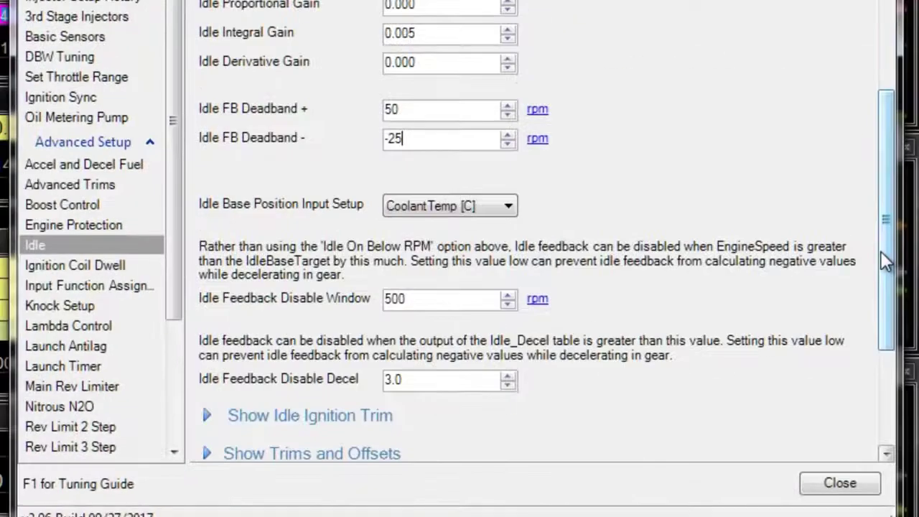
scroll(888, 276, down, 3)
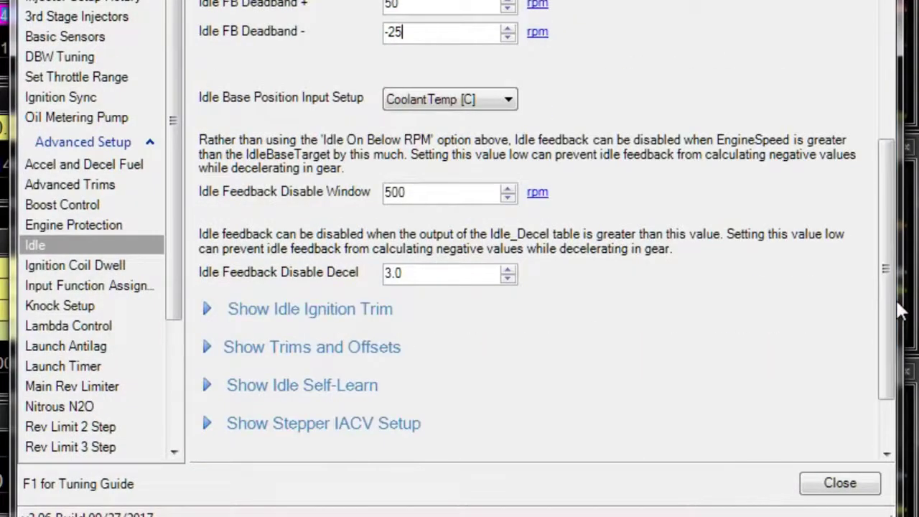
drag(891, 316, 880, 138)
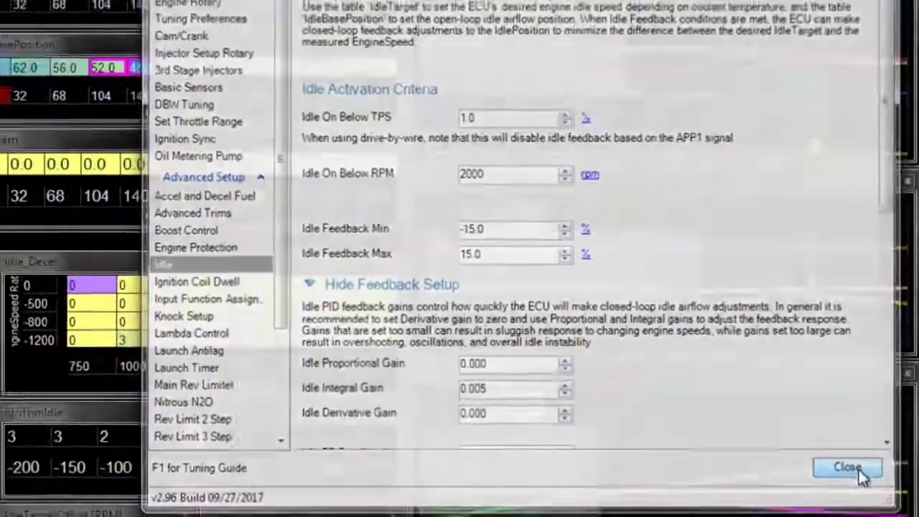
click(859, 469)
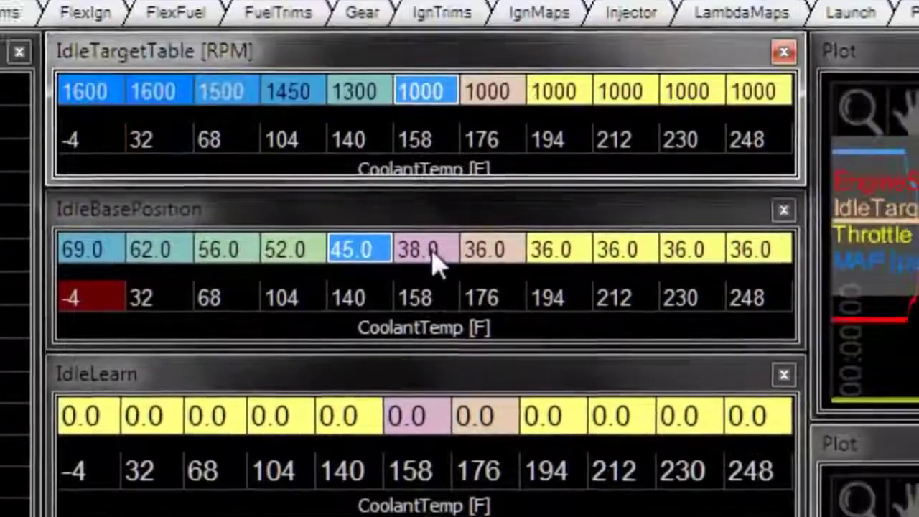
drag(437, 262, 756, 252)
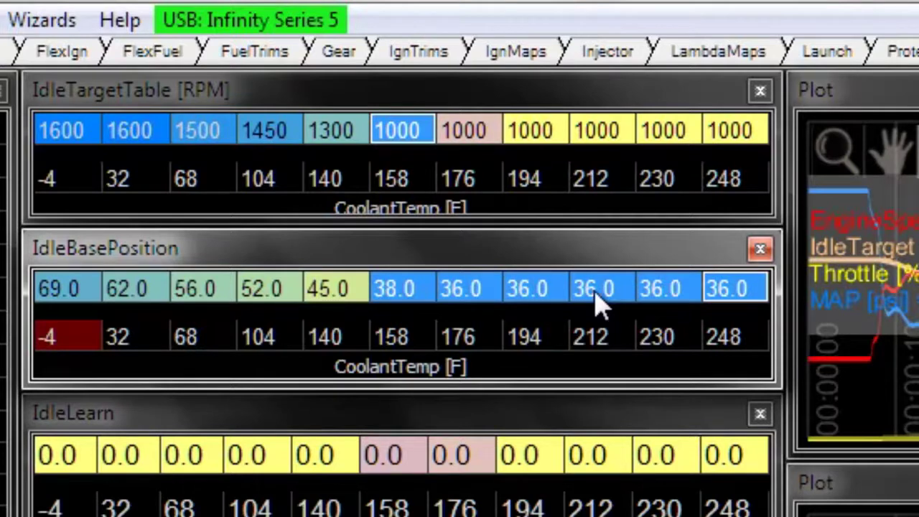
Step: Add 10 to the selected cells, giving 48.0 at 158 °F and 46.0 from 176–248 °F
text(z+10)
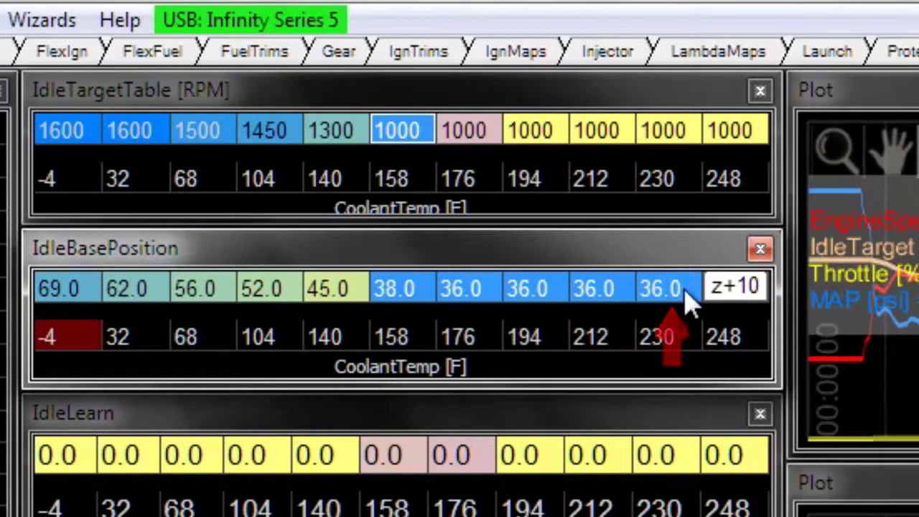
key(Return)
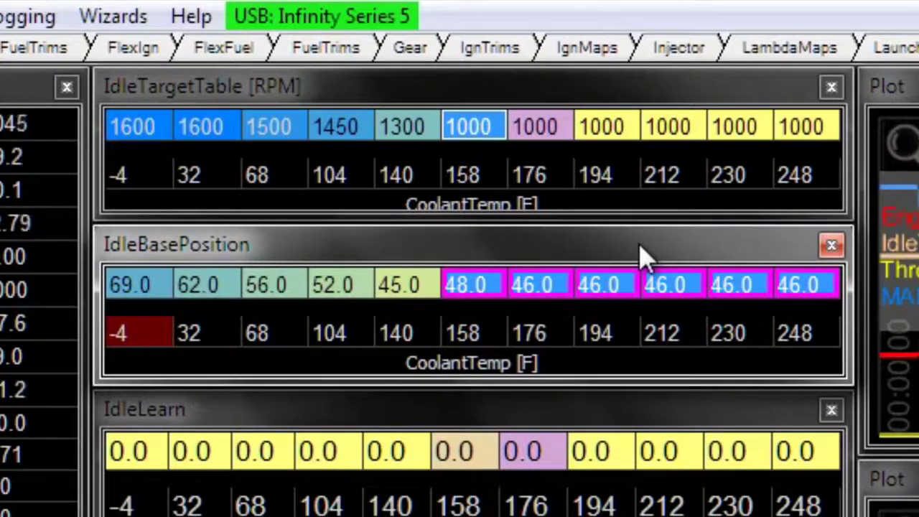
Step: Undo the +10 back to 38.0/36.0, reselect the 158–248 cells and enter z-5
key(Page_Down)
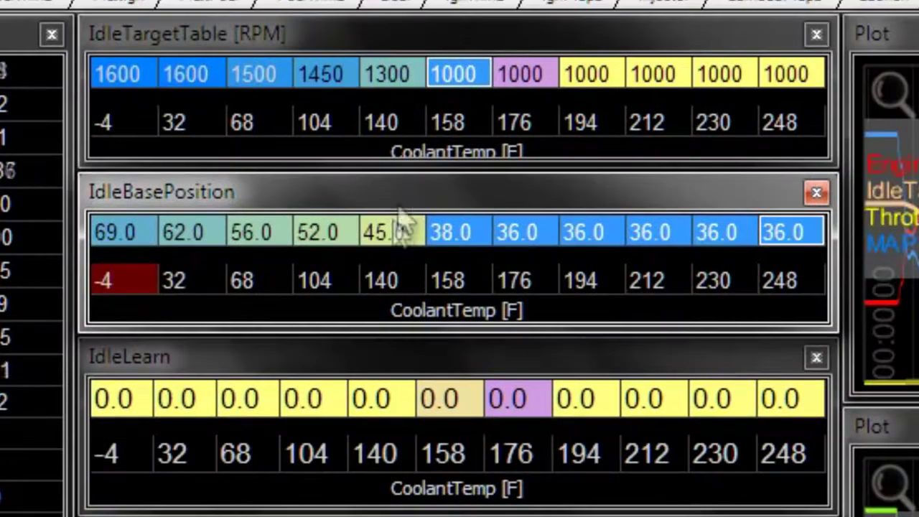
click(397, 233)
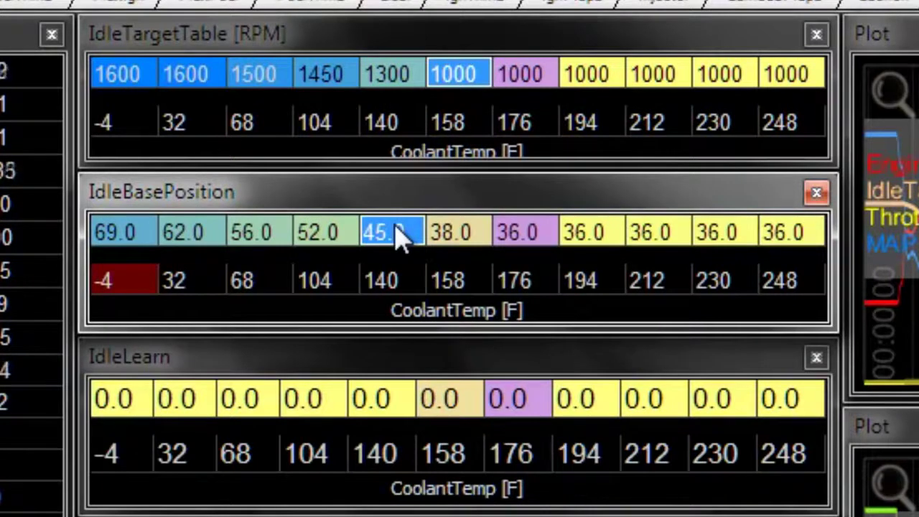
key(shift+Home)
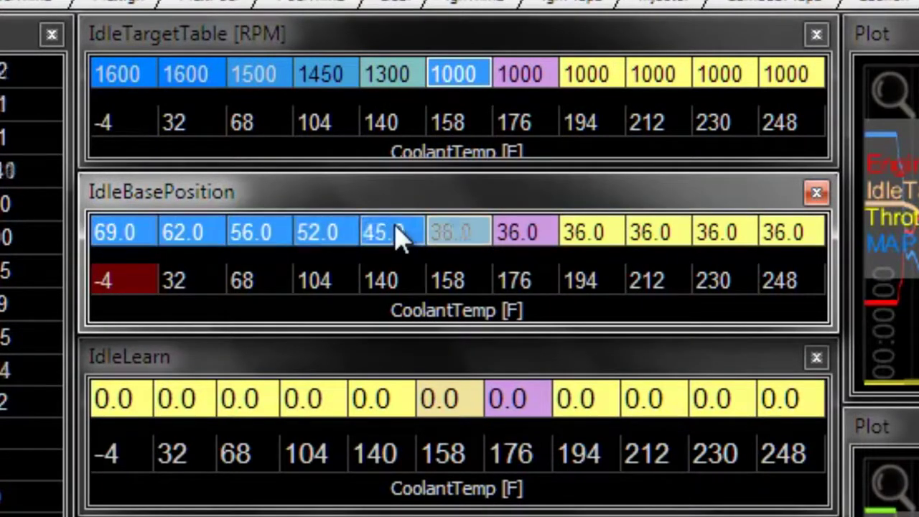
key(shift+Right)
key(shift+Right)
key(shift+Right)
key(shift+Right)
key(shift+Right)
key(shift+Right)
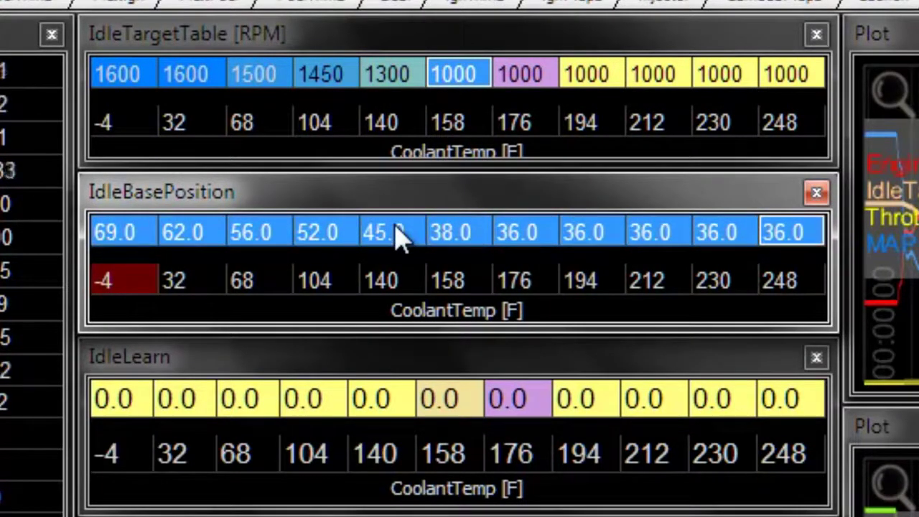
click(407, 227)
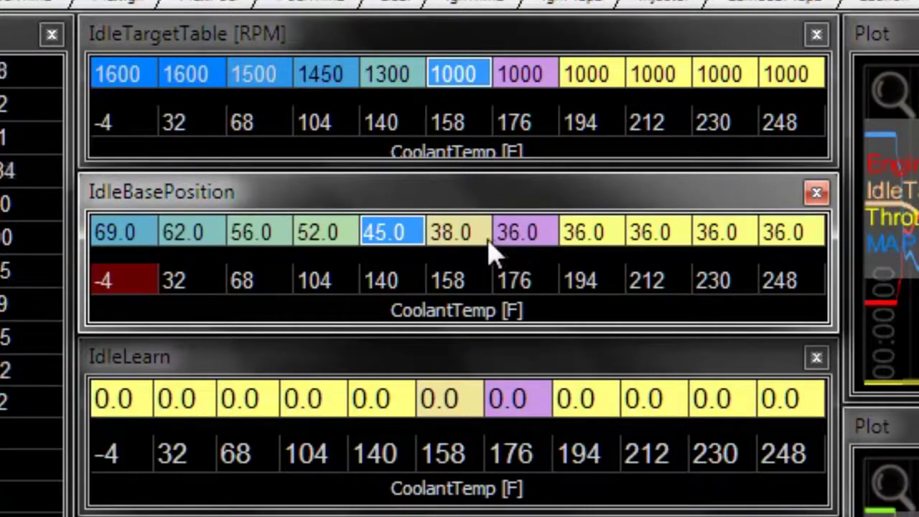
click(472, 243)
click(550, 244)
drag(464, 245, 823, 240)
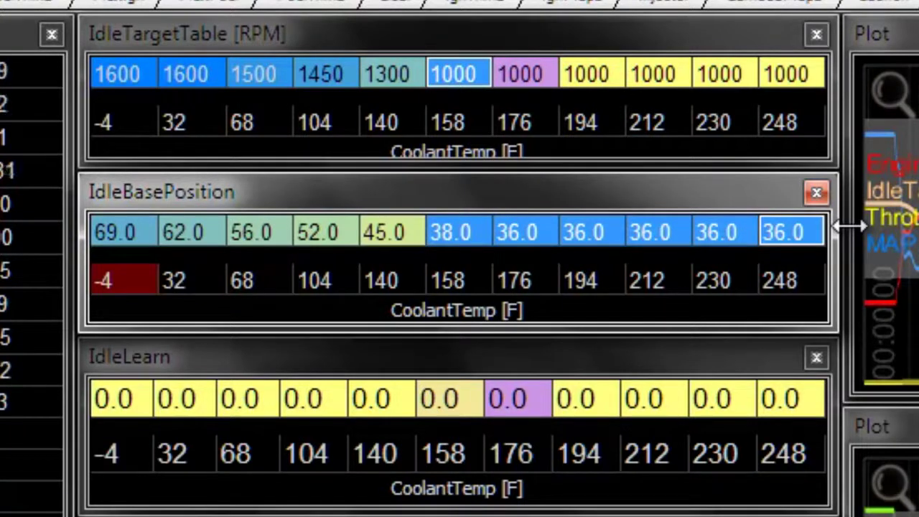
text(z)
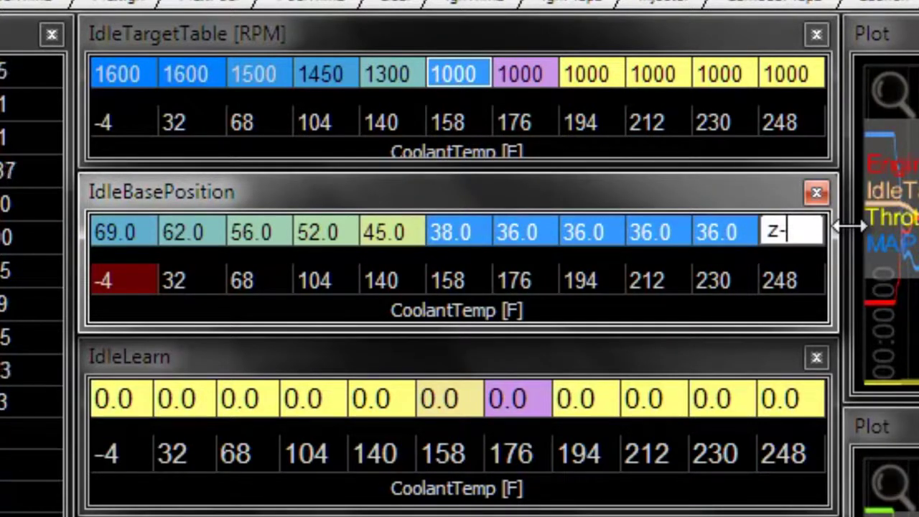
text(-5)
Step: Apply the -5 change (33.0 at 158 °F, 31.0 above) and reselect cells 158 through 248
key(Return)
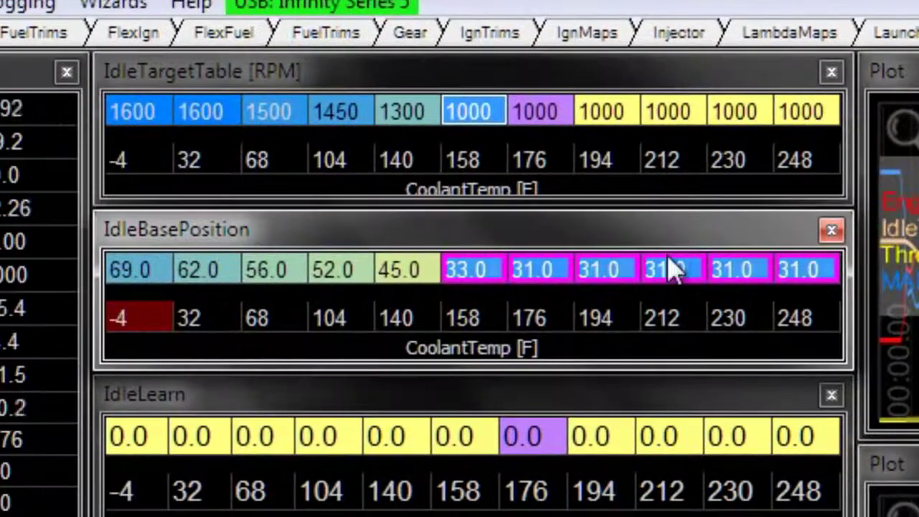
drag(674, 282, 838, 271)
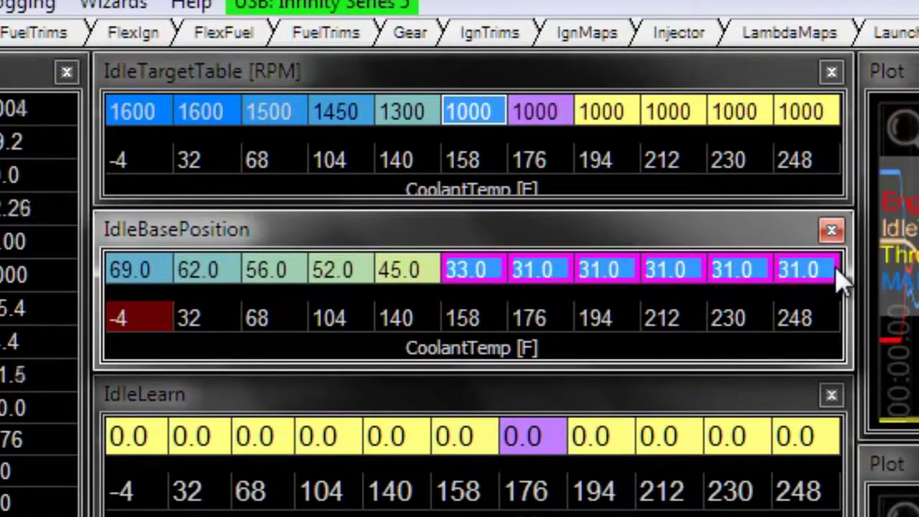
Step: Undo the -5, trial a +5 and undo it, restoring 38.0 at 158 °F and 36.0 above
key(Page_Up)
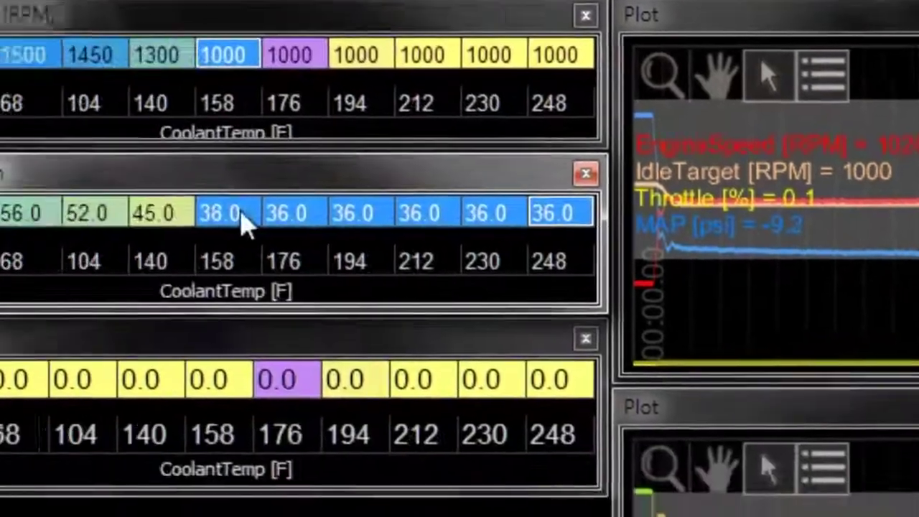
text(2+)
text(5)
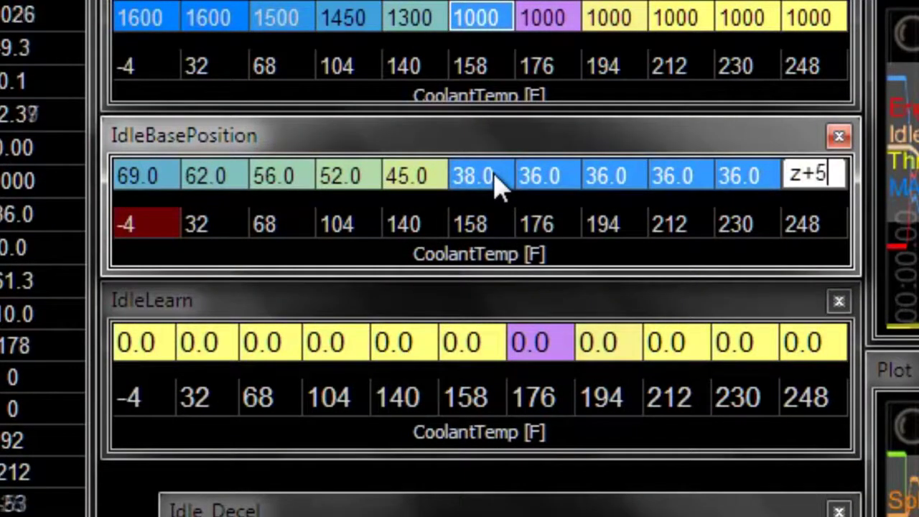
key(Return)
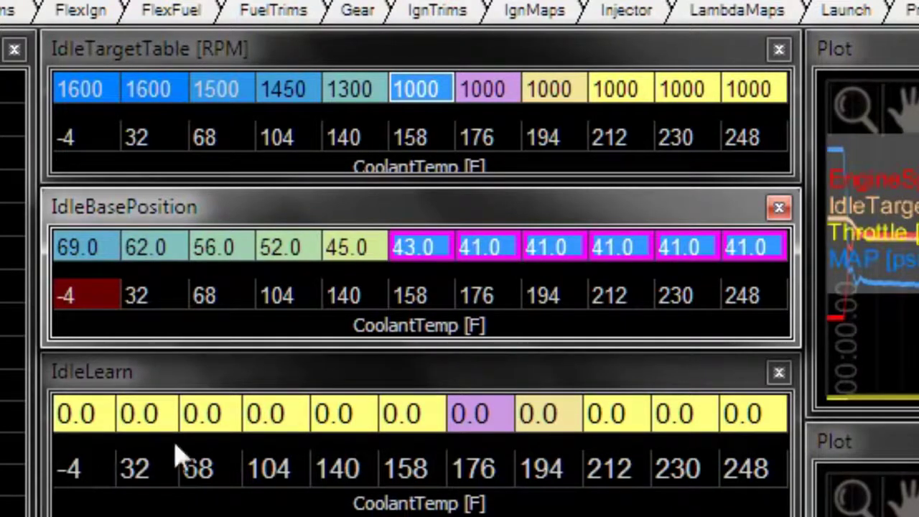
key(minus)
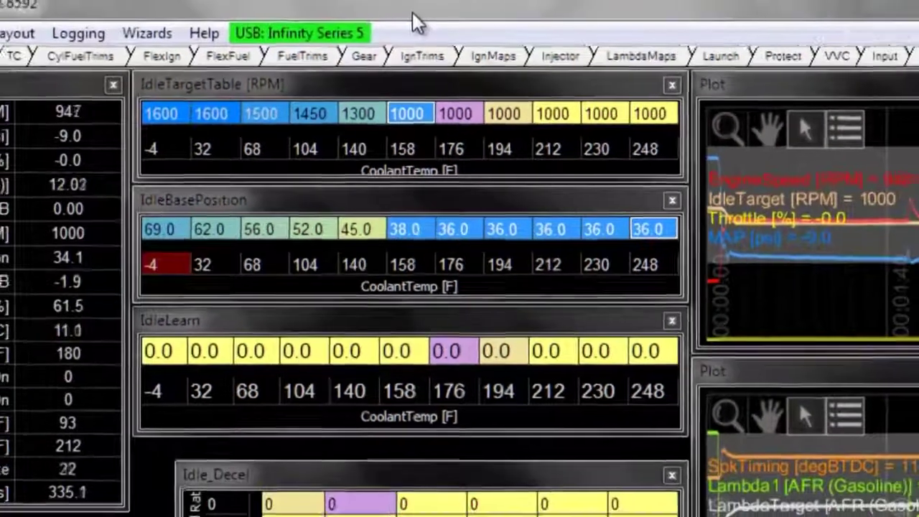
key(alt+w)
Step: In the setup wizard's feedback setup, change Idle Integral Gain from 0.010 to 0.015
key(Return)
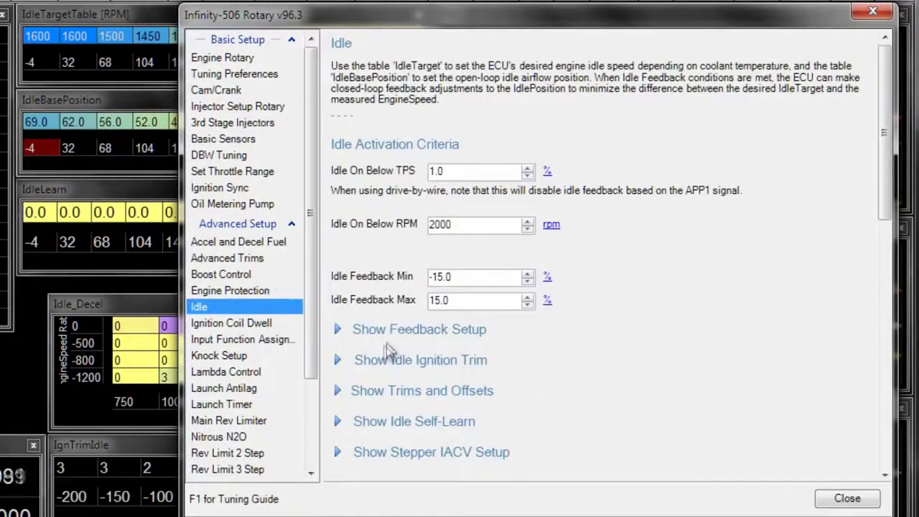
click(387, 335)
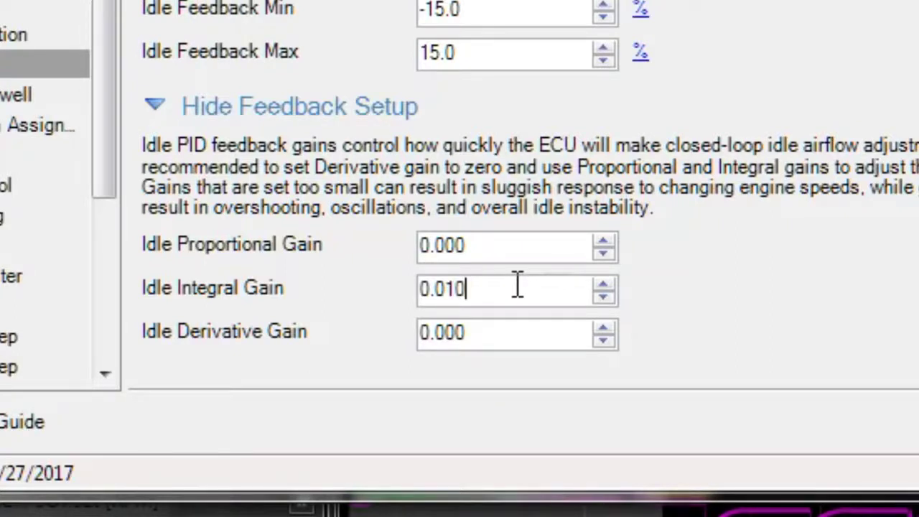
click(517, 286)
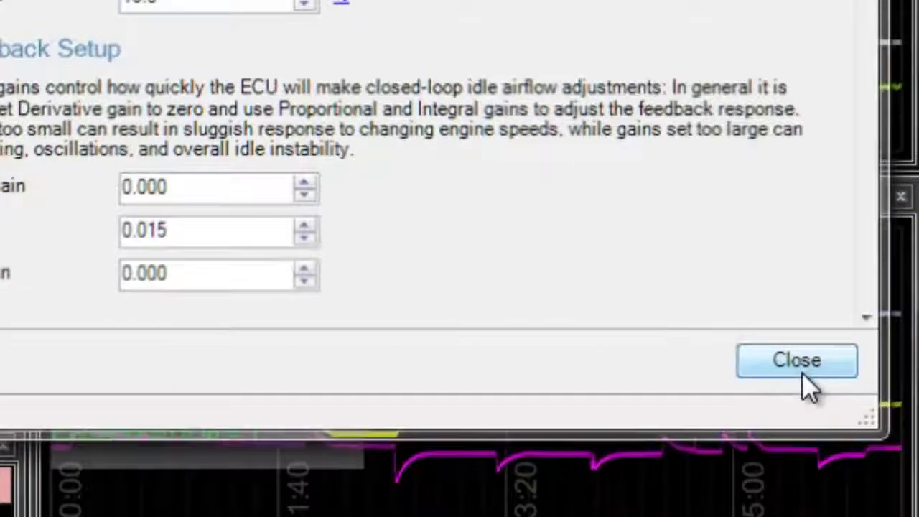
click(799, 365)
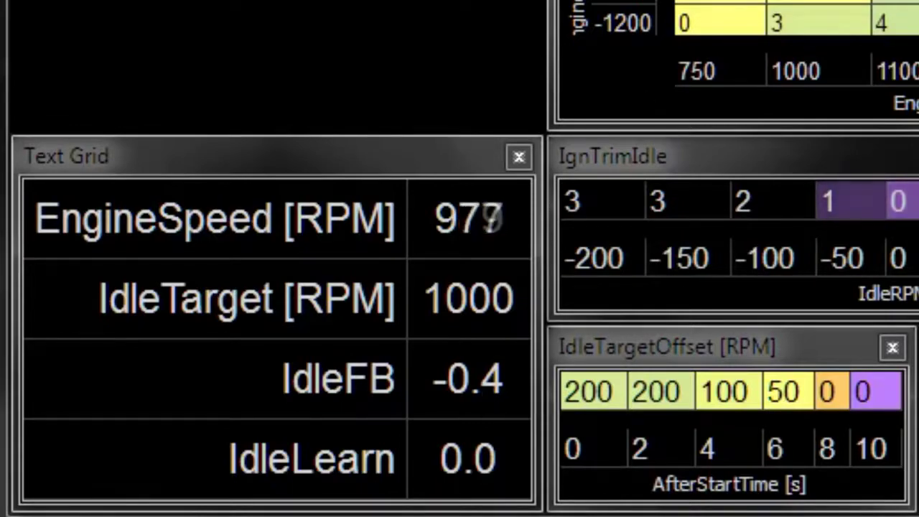
Step: Extend the selection to the 248 cell, trial z+10, then undo it back to 38.0 and 36.0
key(shift+Right)
key(shift+Right)
key(shift+Right)
key(shift+Right)
key(shift+Right)
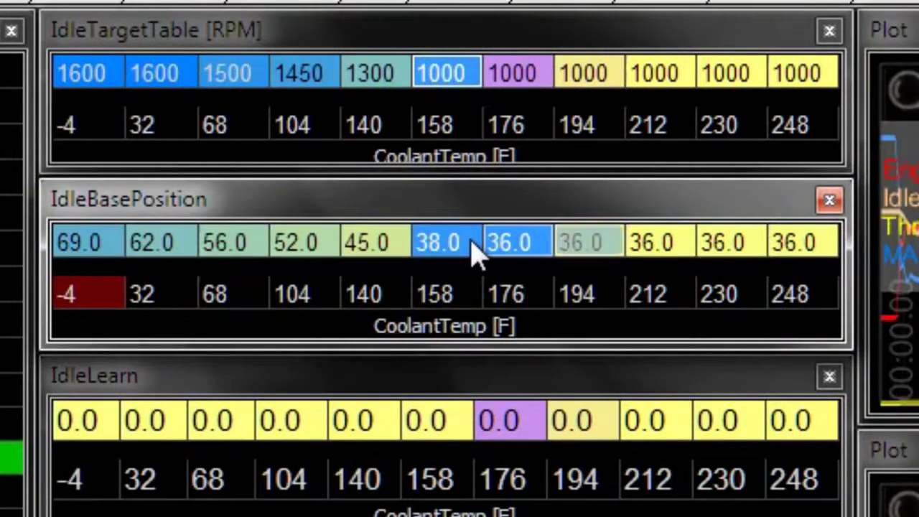
text(z)
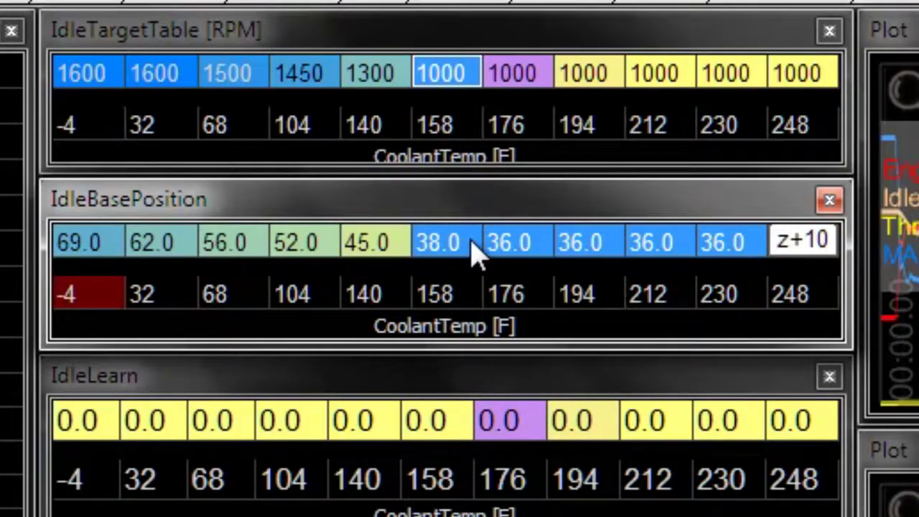
text(+10)
key(Return)
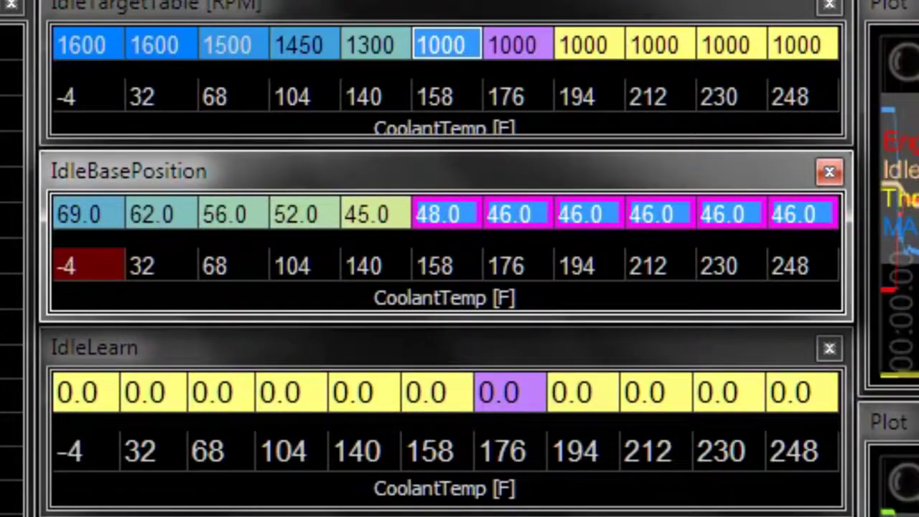
key(minus)
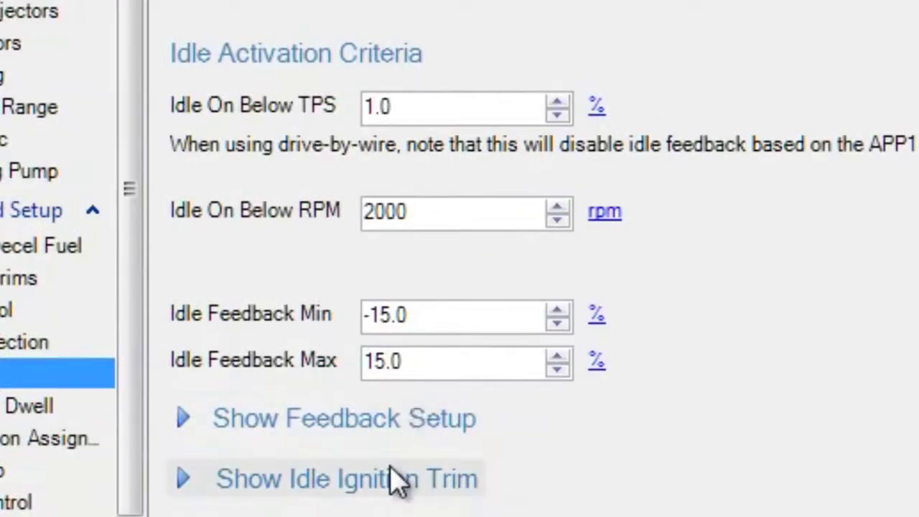
Step: Review the idle feedback gain settings and cancel a stray edit, leaving the 248 °F cell at 46.0
click(402, 434)
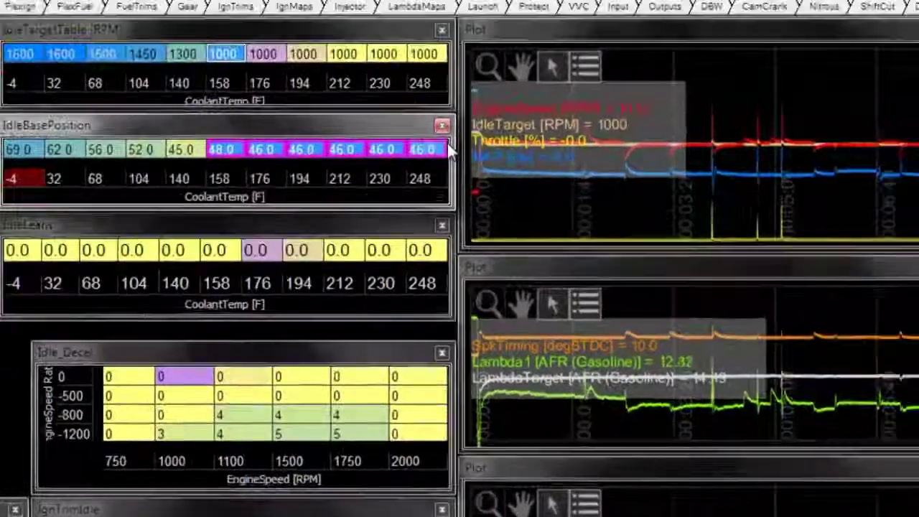
double_click(395, 185)
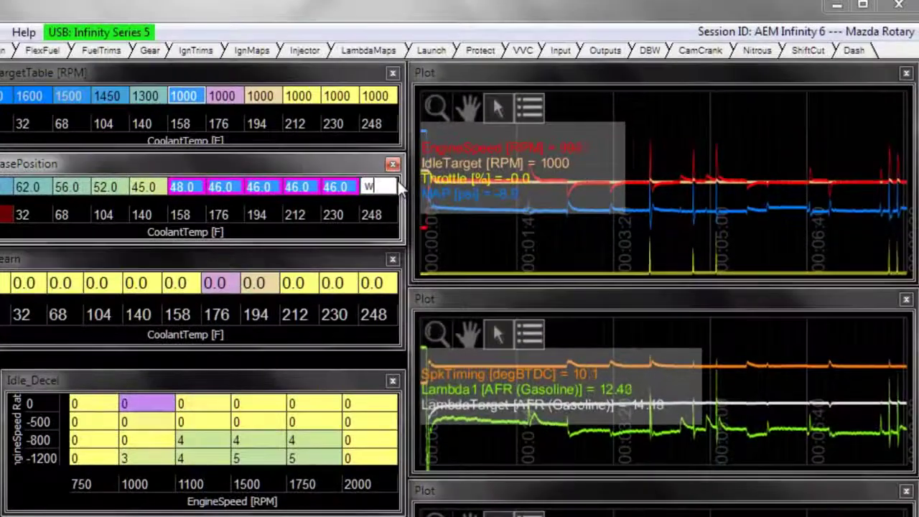
click(251, 24)
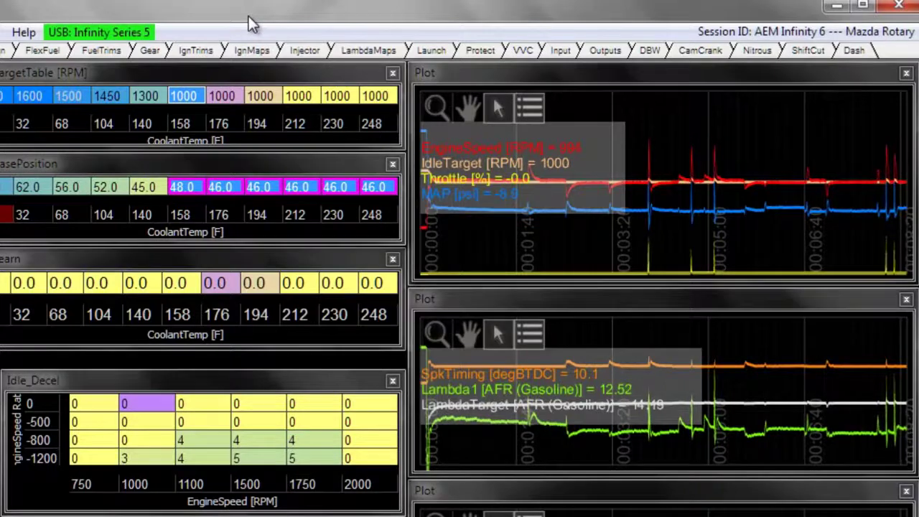
key(alt+t)
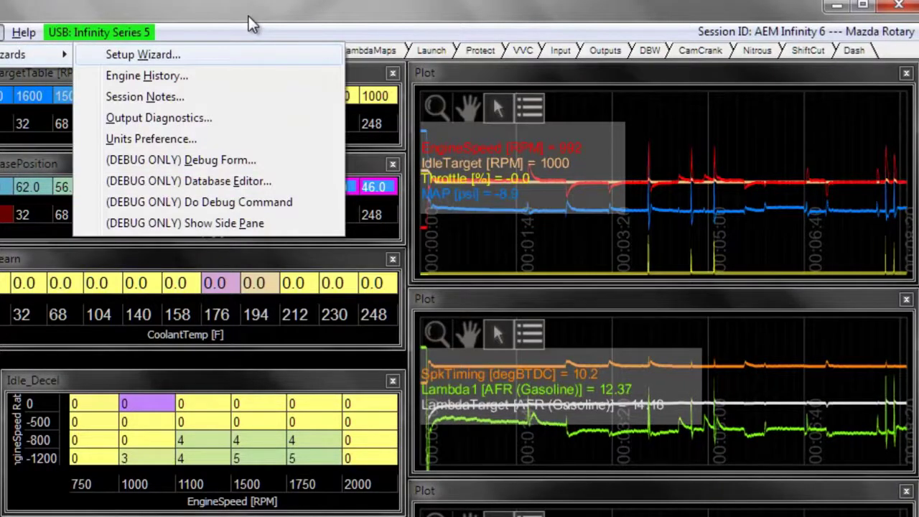
key(Return)
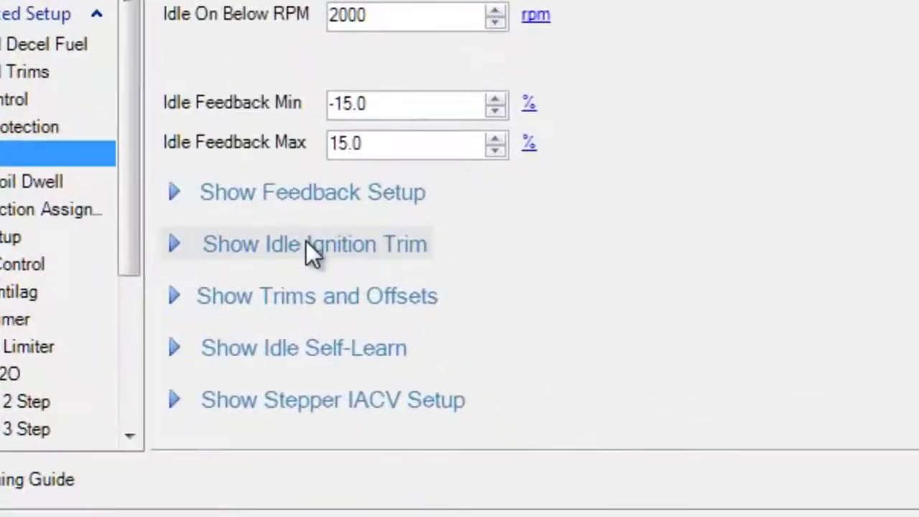
click(375, 437)
click(306, 245)
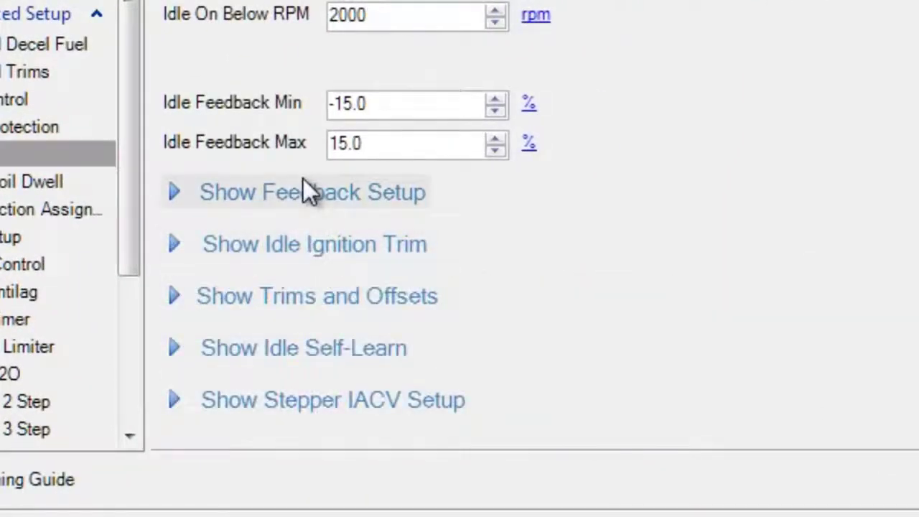
click(304, 191)
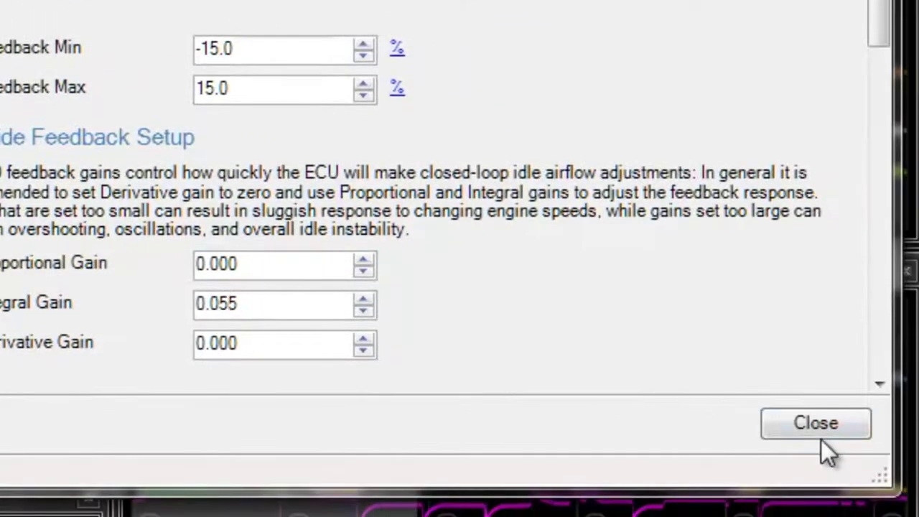
click(803, 418)
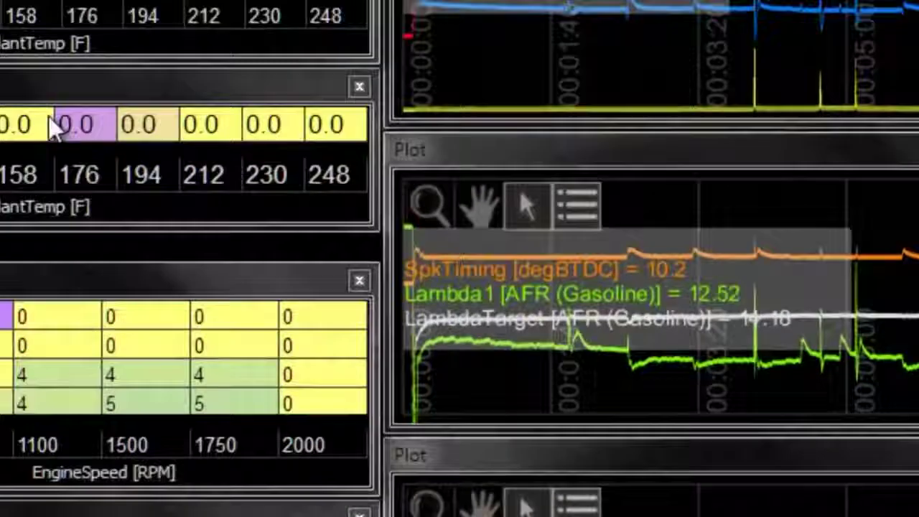
Step: Lower the selected 158–248 °F IdleBasePosition cells by 10, to 38 and 36
text(2)
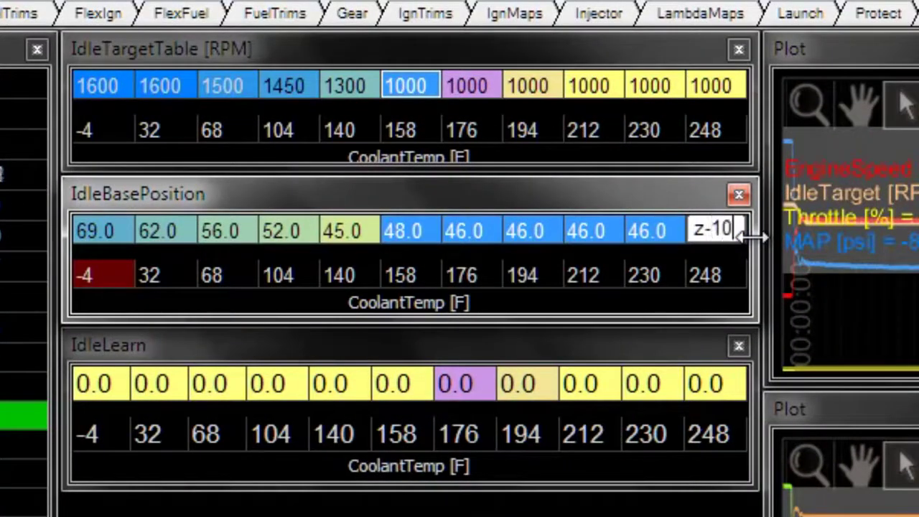
text(-10)
key(Return)
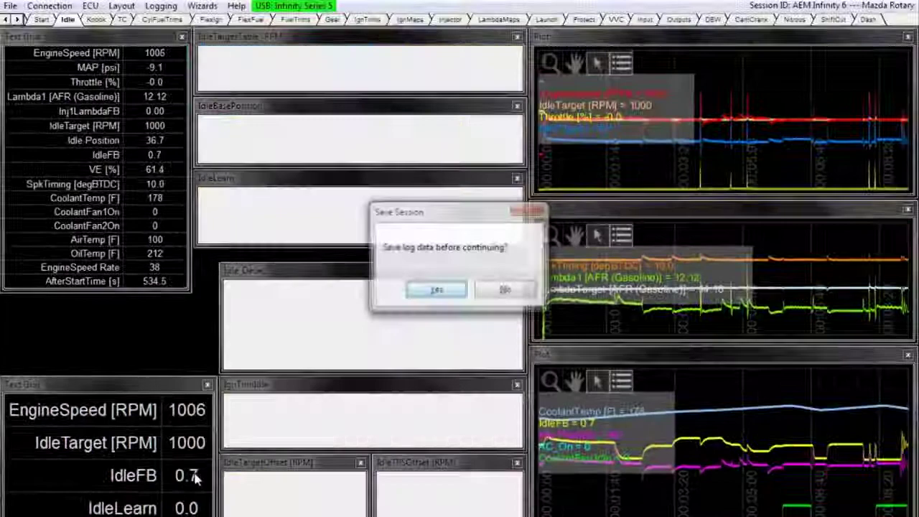
Step: Decline saving log data, then raise the 158–248 °F base position cells by 10 back to 48 and 46
key(n)
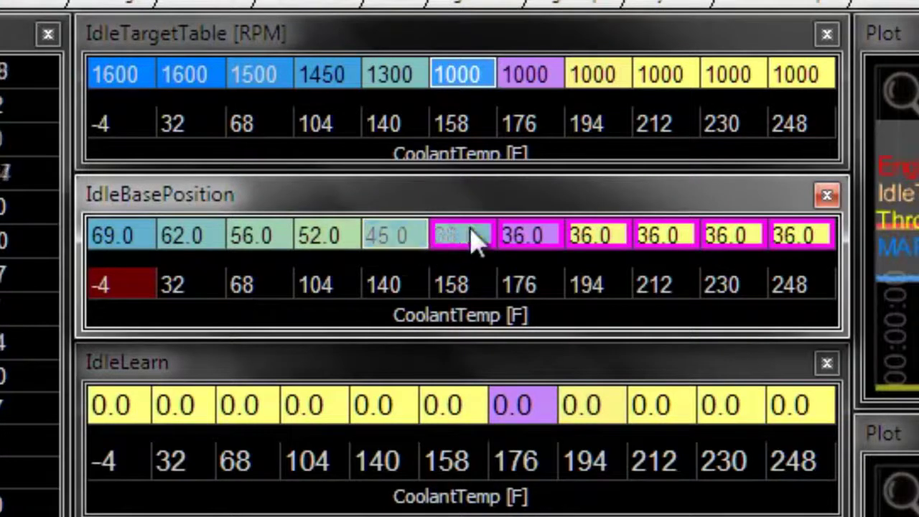
text(z+1)
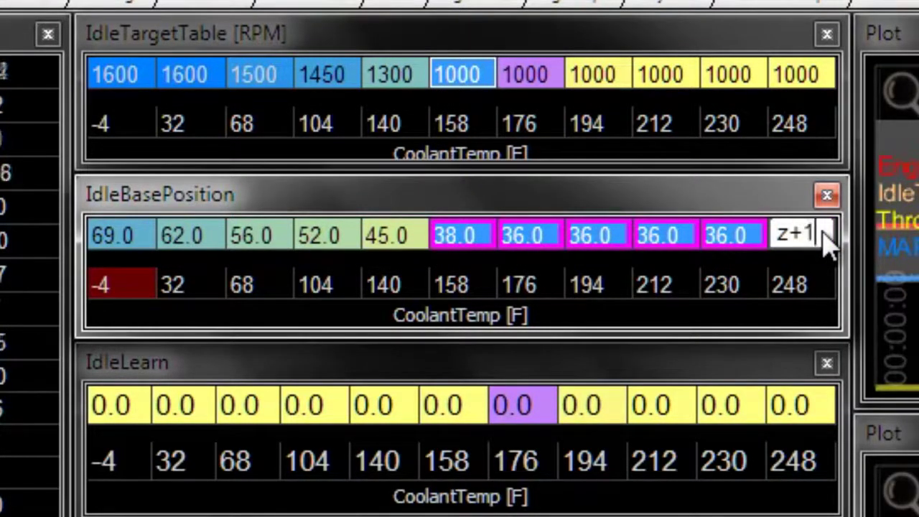
text(0)
key(Return)
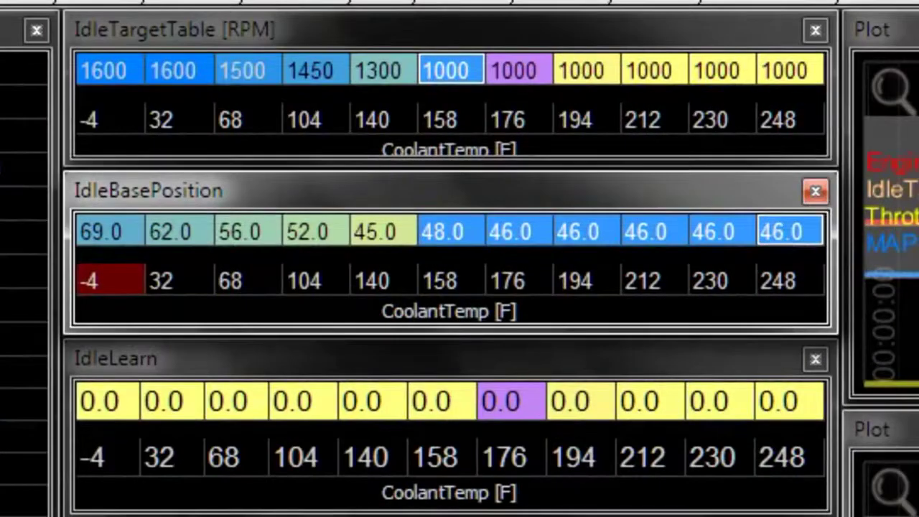
Step: Cancel the stray 248 °F cell edit and set Idle Integral Gain to 0.020 in the Setup Wizard
text(w)
key(Escape)
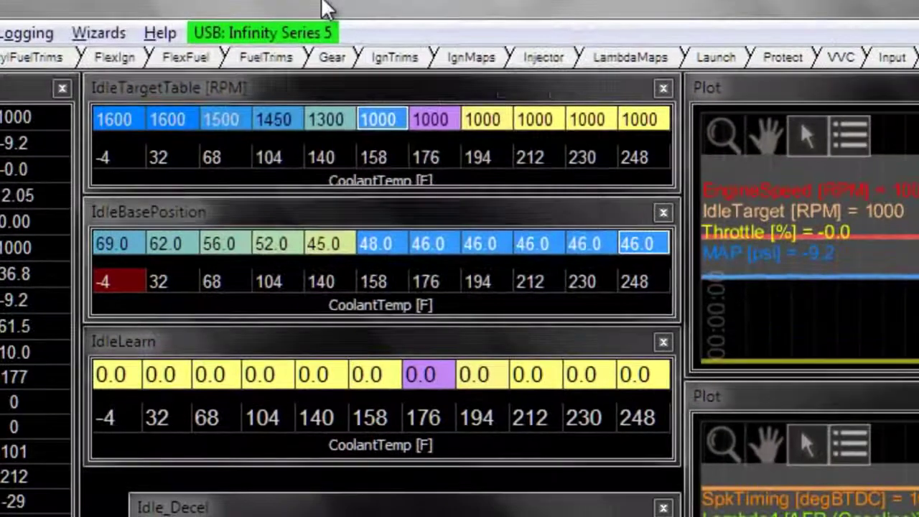
key(alt+w)
key(Right)
key(Return)
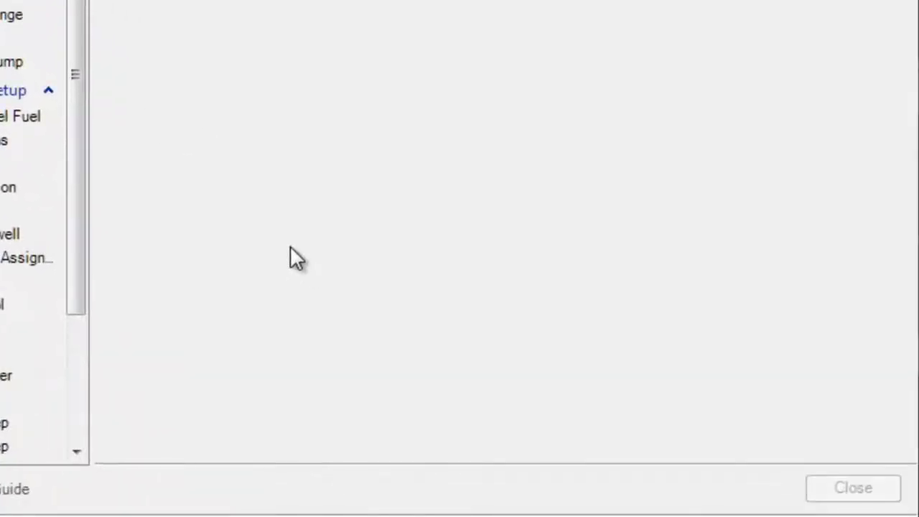
click(271, 241)
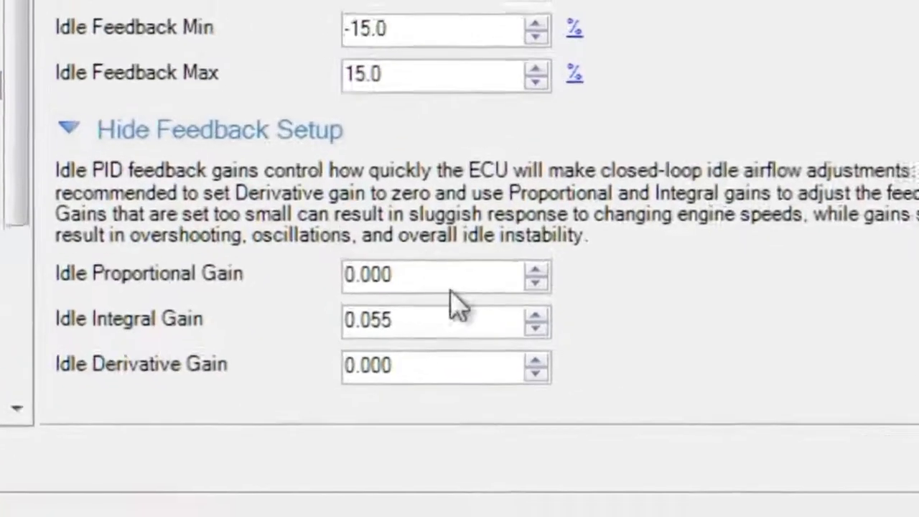
click(440, 380)
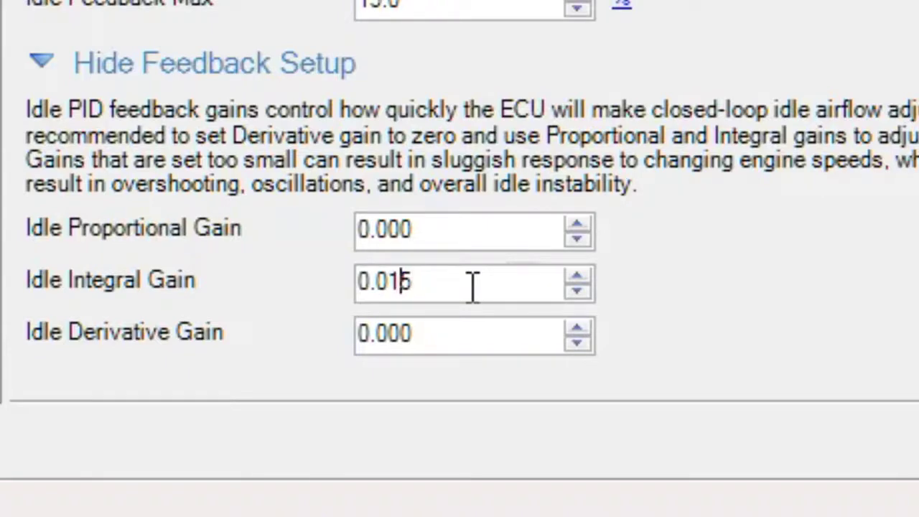
text(20)
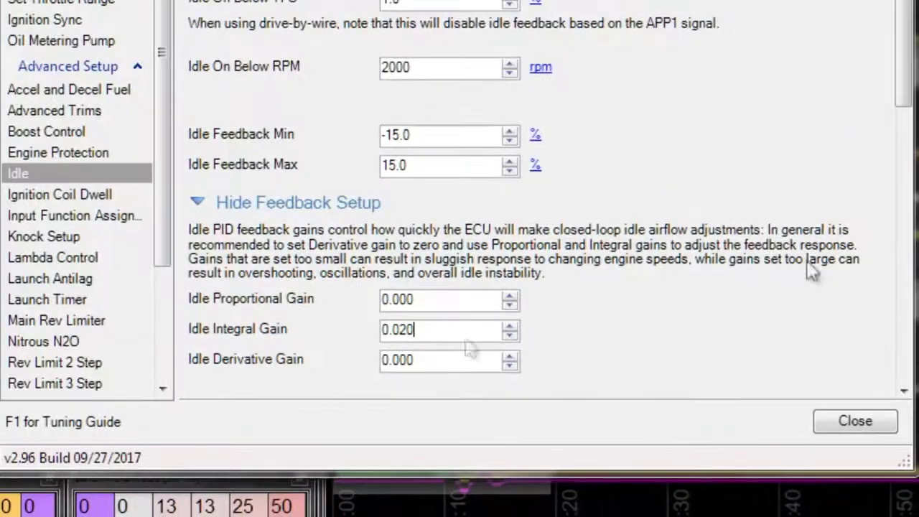
click(855, 422)
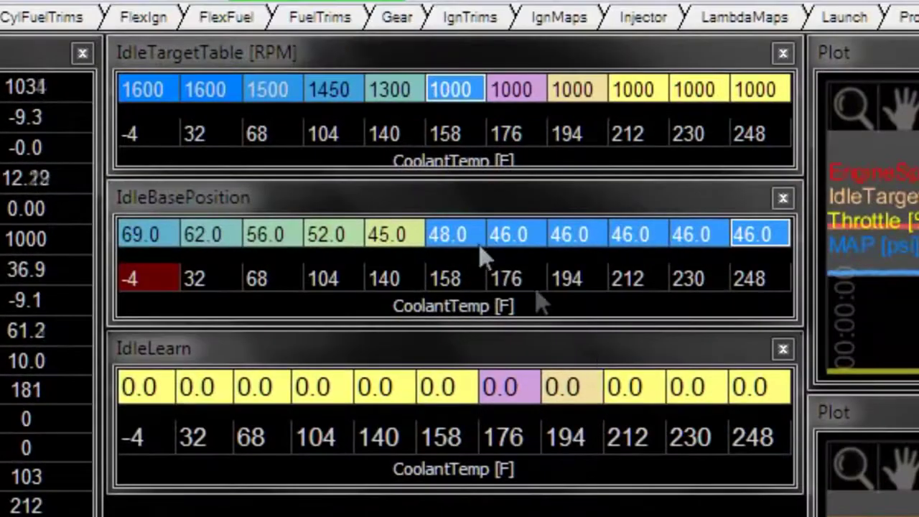
Step: Select base position cells 158–248 °F, lower them by 10, then raise them back by 10
click(446, 237)
drag(476, 248, 743, 235)
text(210)
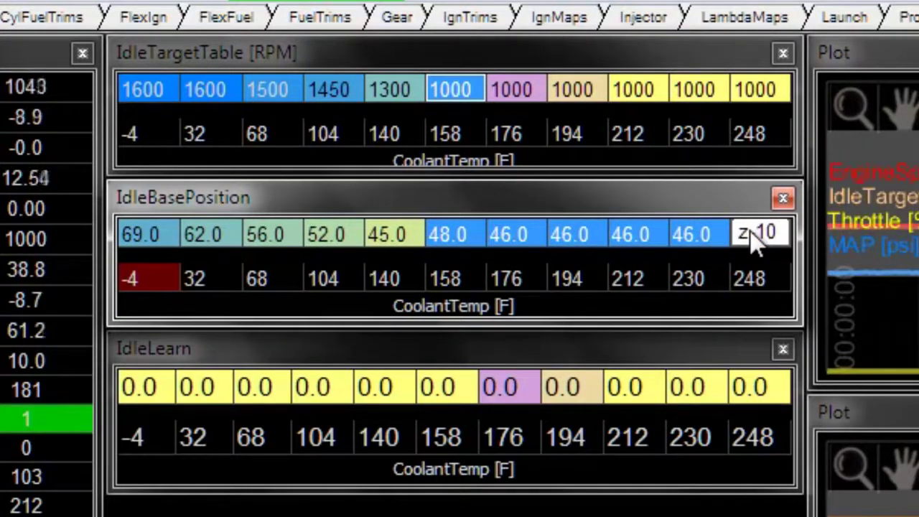
key(Return)
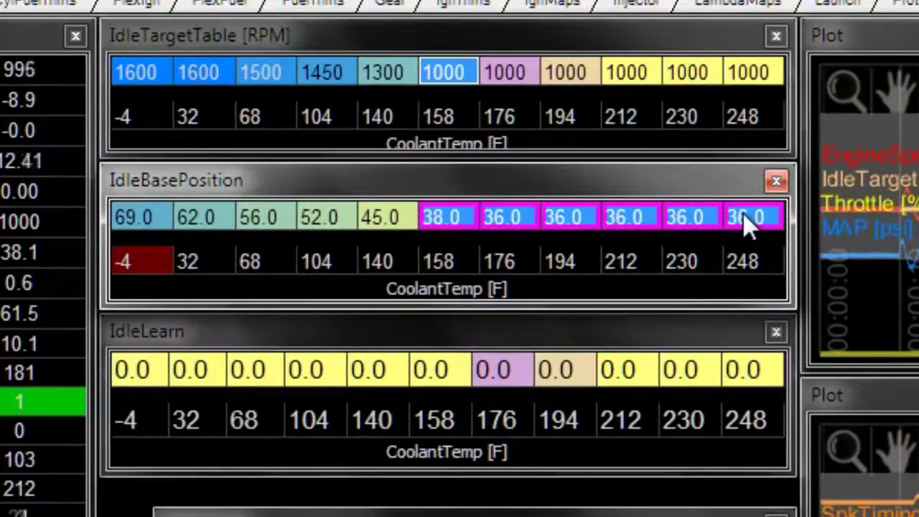
key(Page_Up)
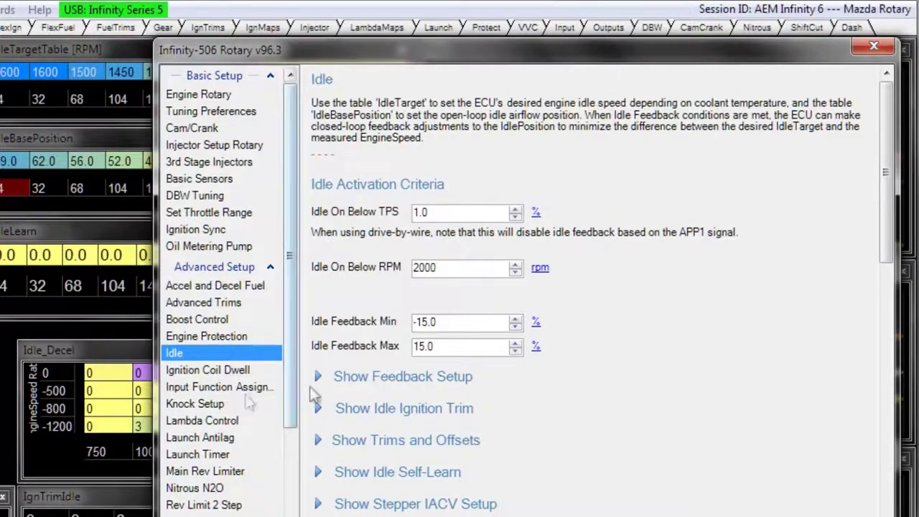
Step: Expand Show Feedback Setup to review the idle PID gains
click(377, 381)
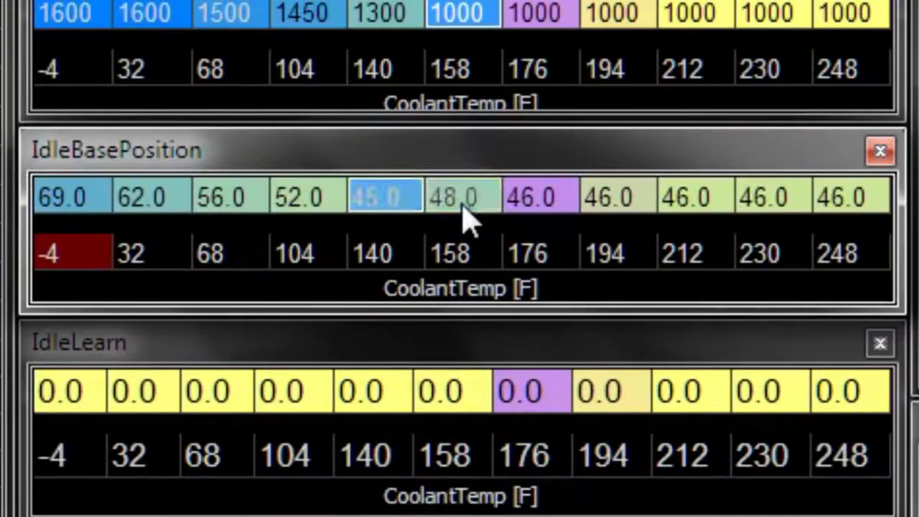
Step: Select IdleBasePosition cells 176 through 248 °F and lower them by 5 to 41.0
click(463, 215)
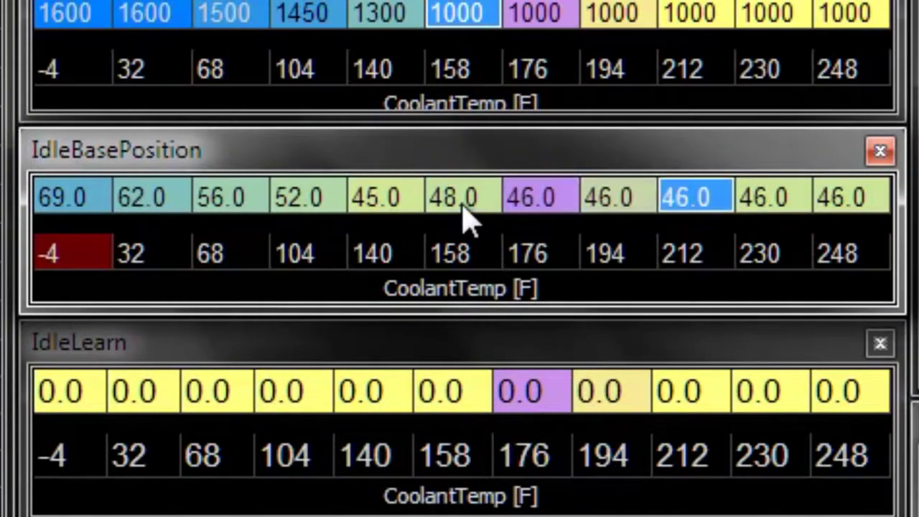
key(Right)
key(Right)
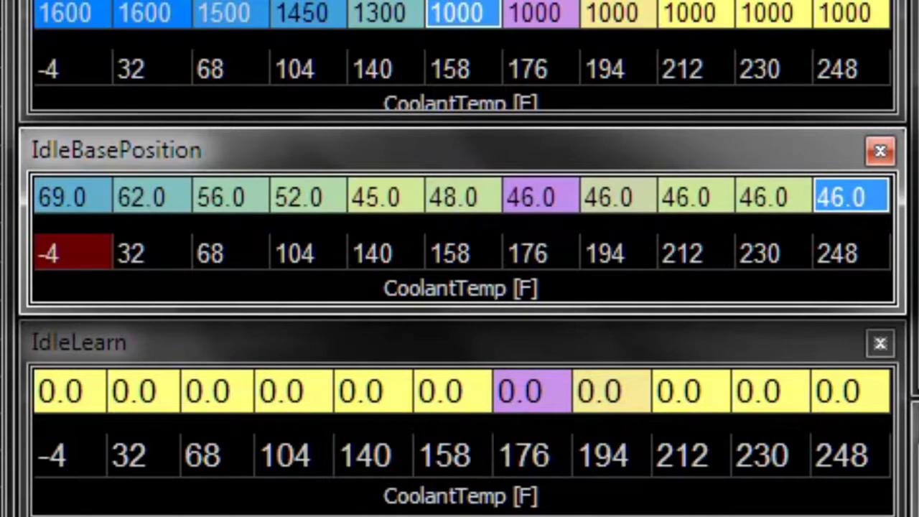
click(542, 200)
key(shift+Right)
key(shift+Right)
key(shift+Right)
key(shift+Right)
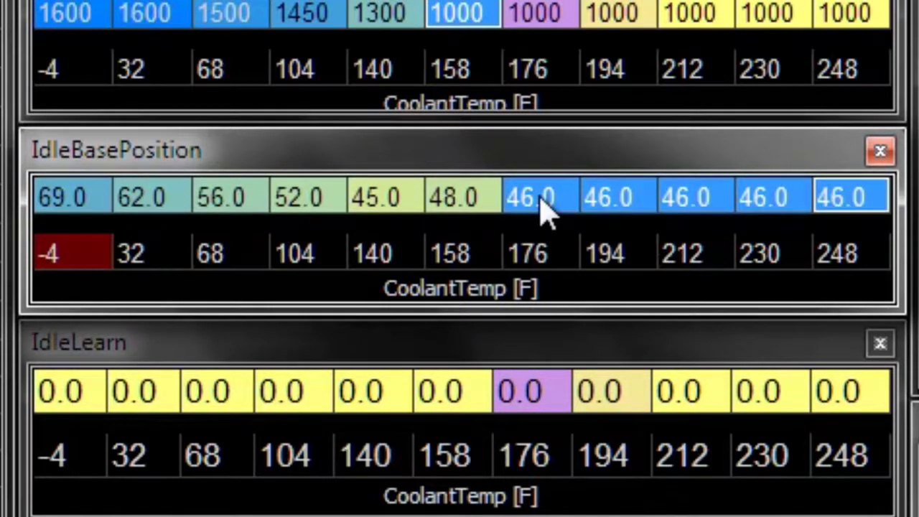
text(z-5)
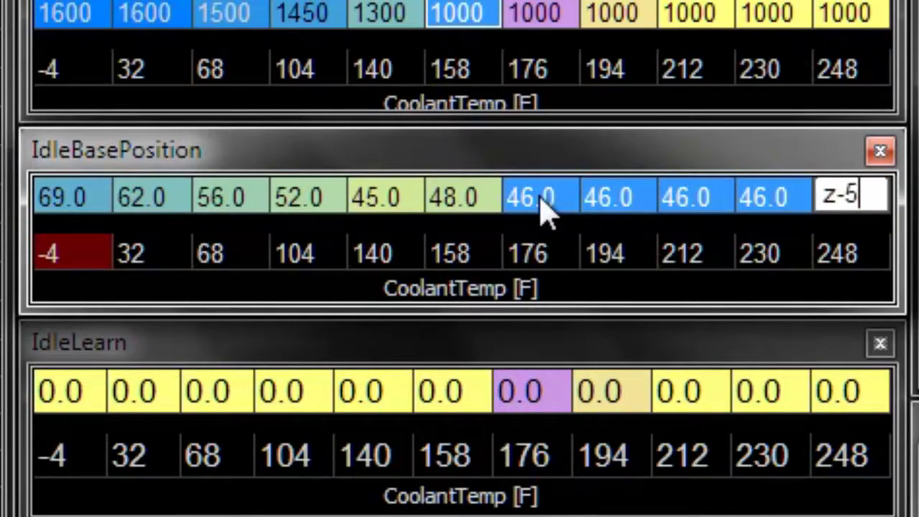
key(Return)
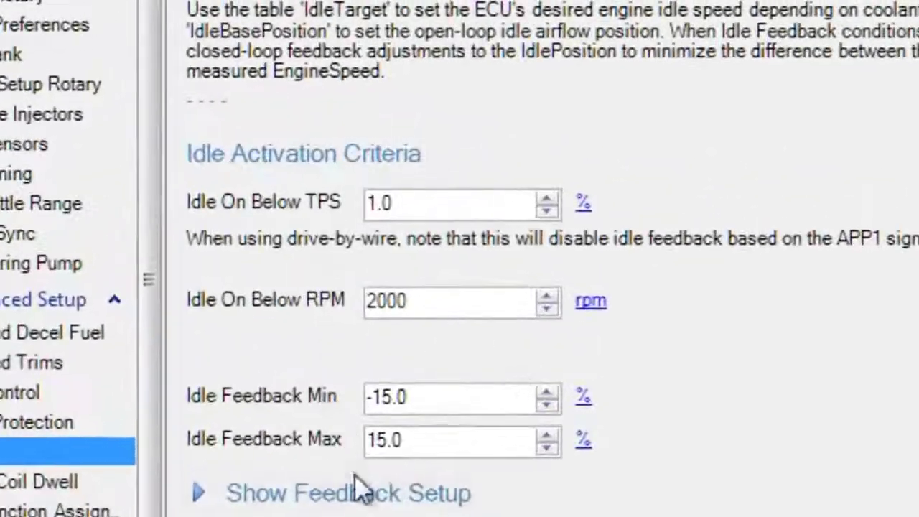
double_click(441, 203)
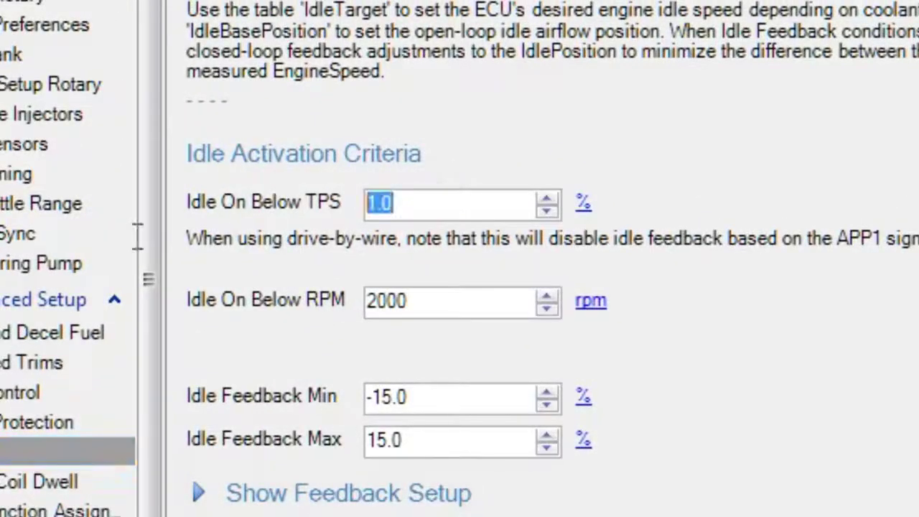